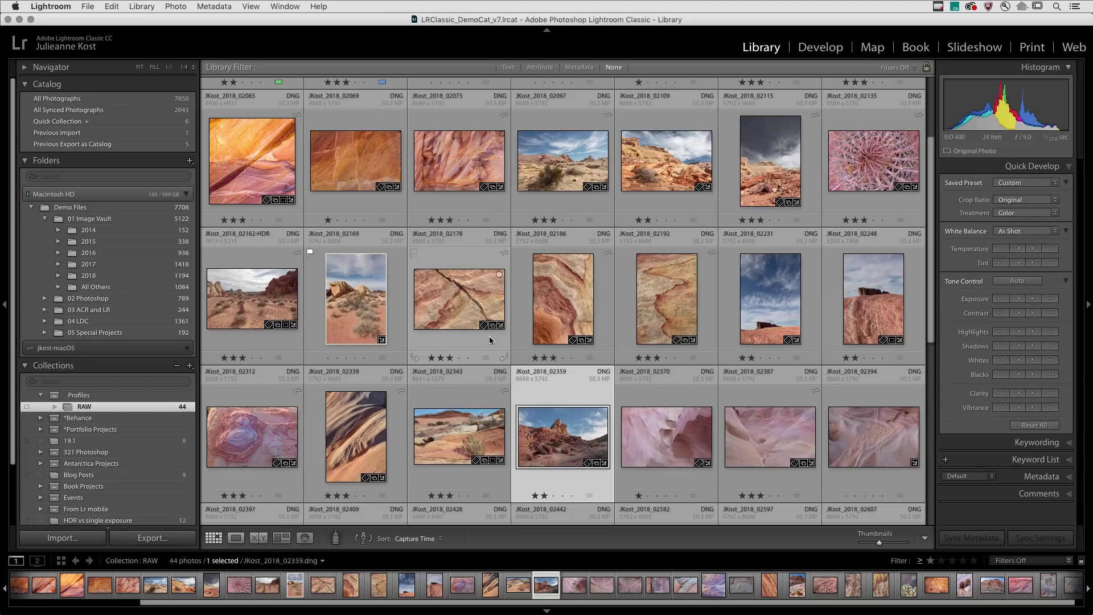
- Open the desert rock photo in Develop and check Calibration before returning to the Basic panel
{"action": "key", "text": "d"}
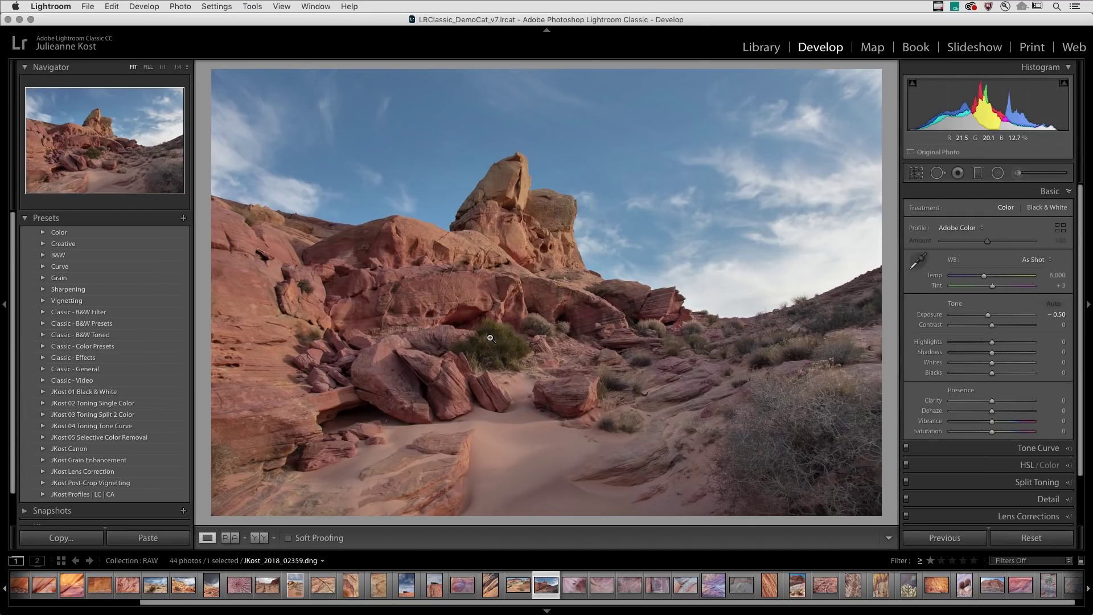
{"action": "scroll", "coordinate": [960, 475], "scroll_direction": "down", "scroll_amount": 3}
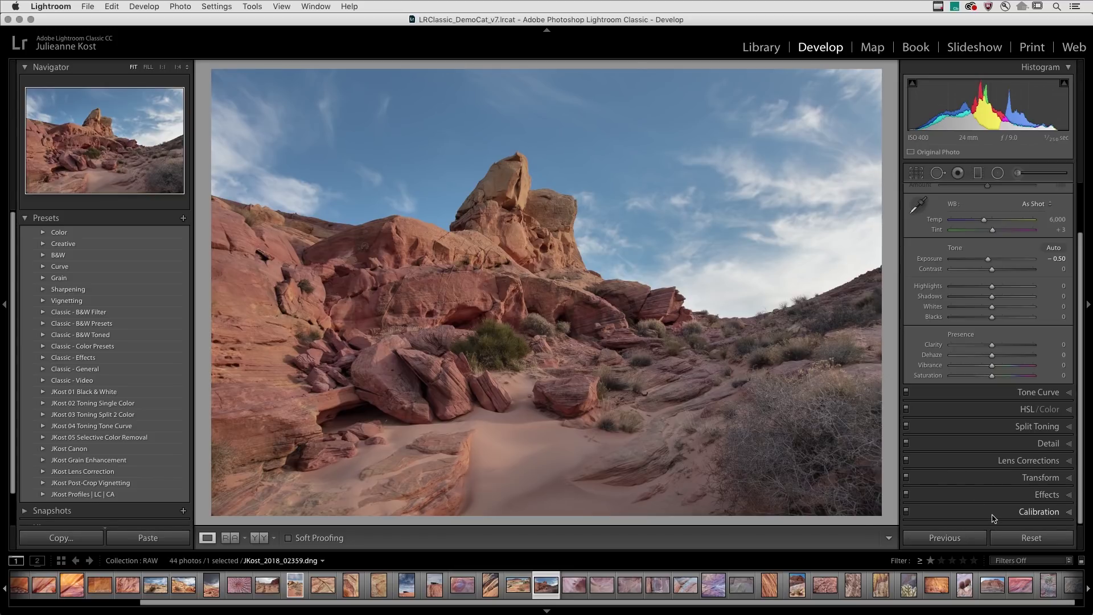
{"action": "left_click", "coordinate": [993, 515]}
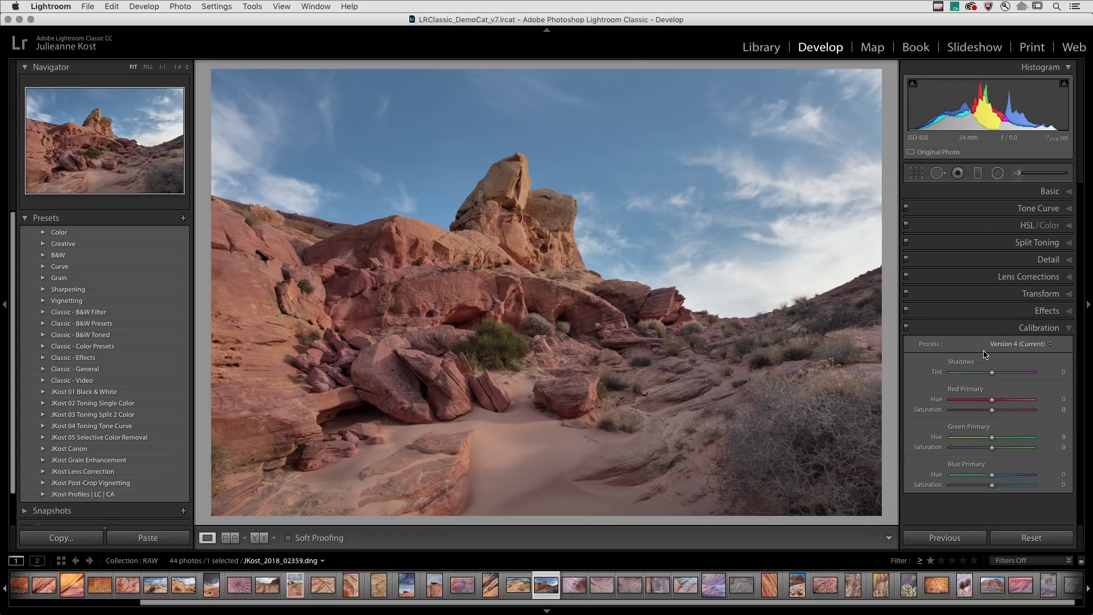
{"action": "left_click", "coordinate": [992, 192]}
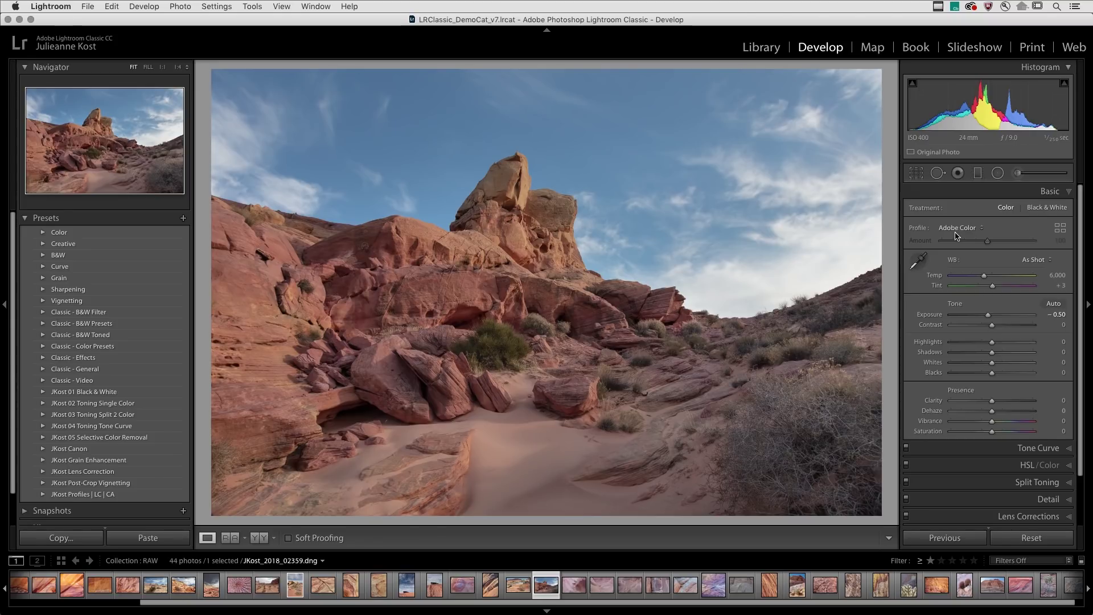
{"action": "left_click", "coordinate": [1040, 210]}
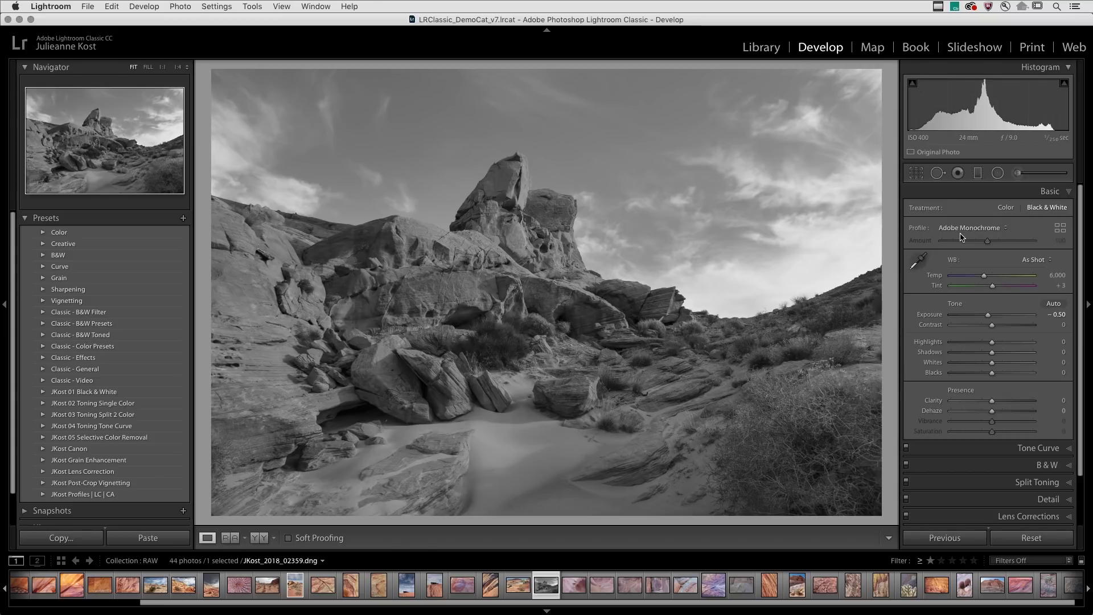
- Open the full profile browser to see every available profile
{"action": "left_click", "coordinate": [1060, 230]}
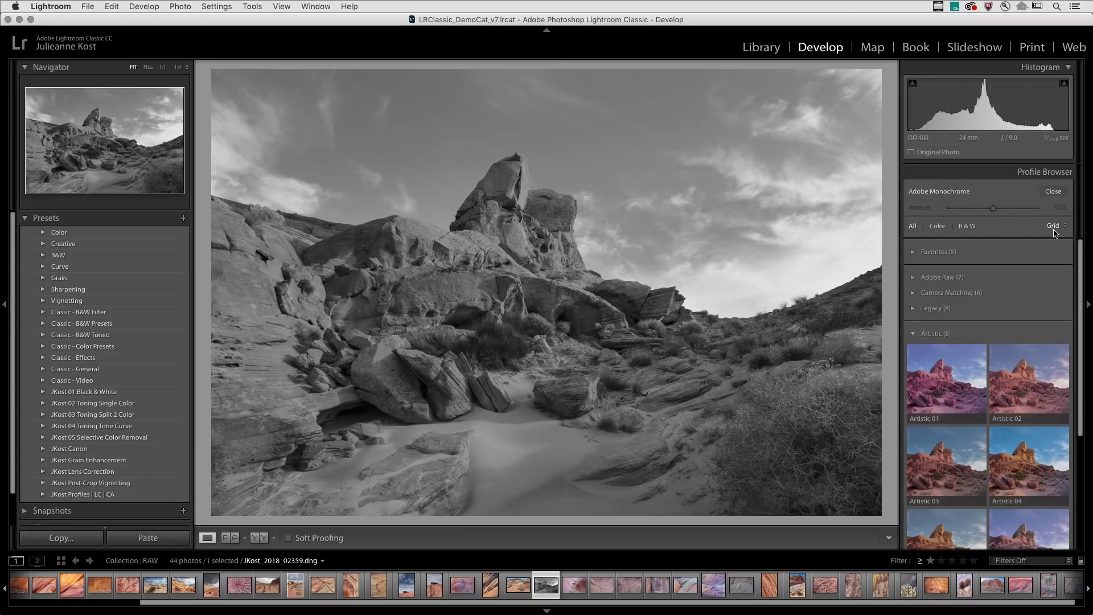
- Collapse Artistic, expand Adobe Raw, try Color and Monochrome, then apply Adobe Landscape
{"action": "left_click", "coordinate": [912, 278], "text": "alt"}
{"action": "left_click", "coordinate": [912, 278]}
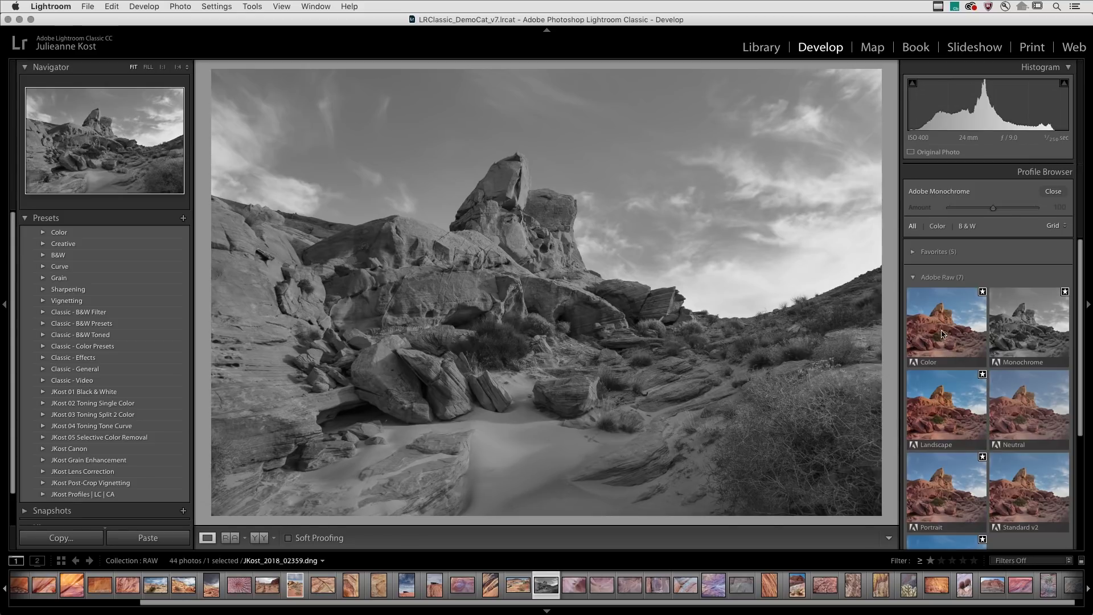
{"action": "left_click", "coordinate": [925, 341]}
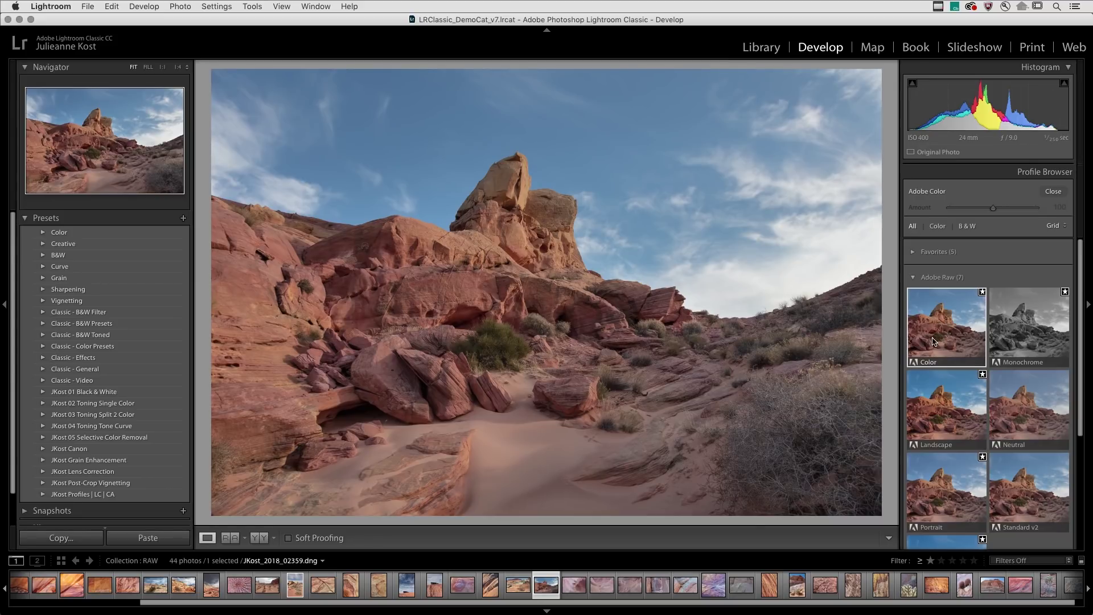
{"action": "left_click", "coordinate": [1021, 341]}
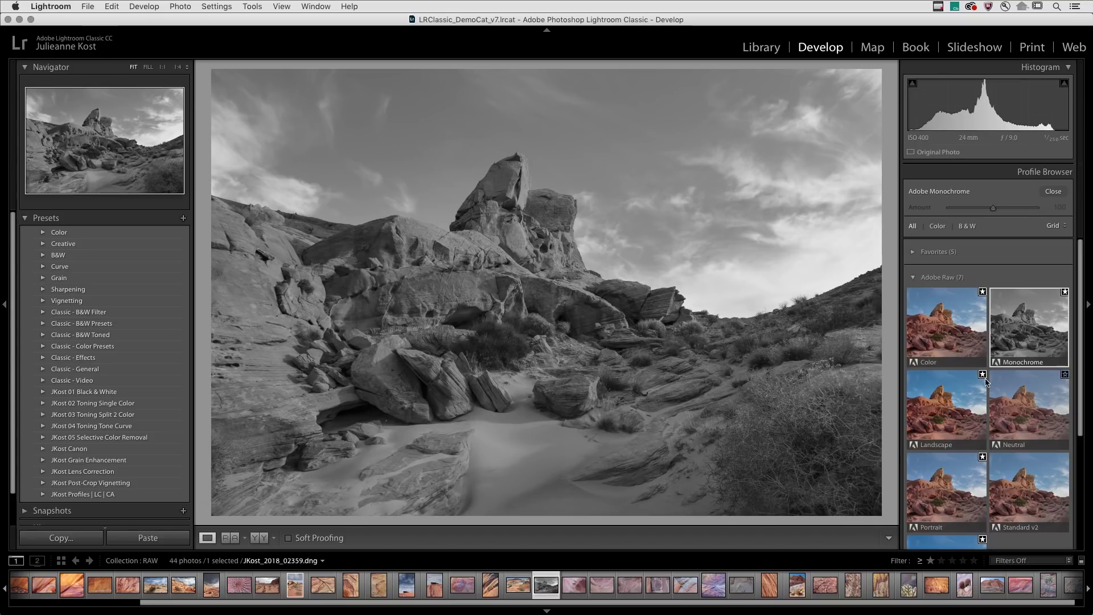
{"action": "left_click", "coordinate": [956, 412]}
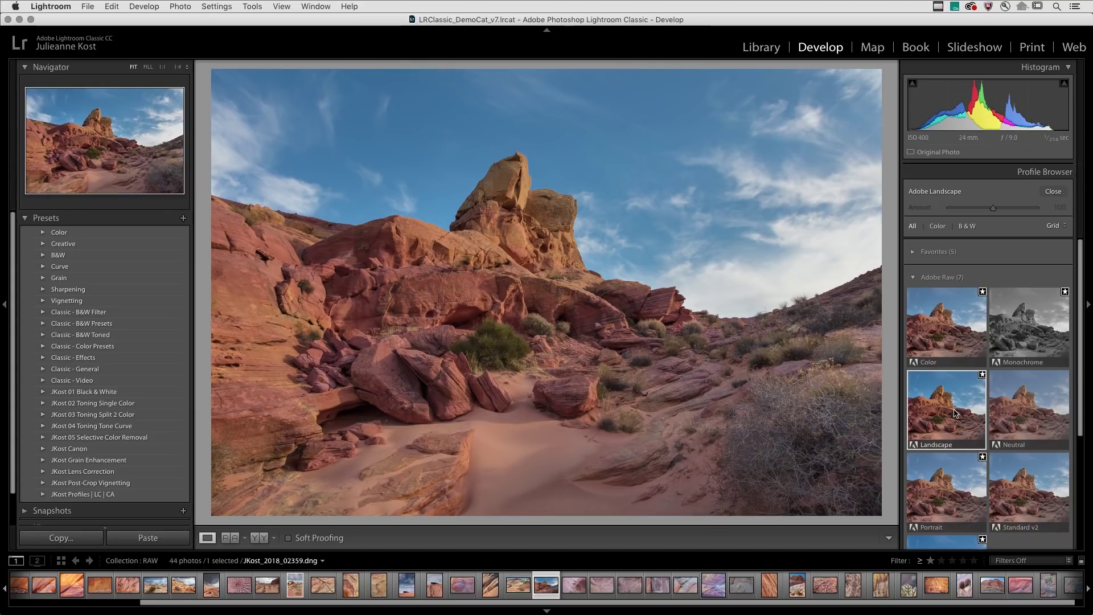
- Try Adobe Neutral, Portrait and Standard v2, then settle on the Adobe Vivid profile
{"action": "left_click", "coordinate": [1021, 414]}
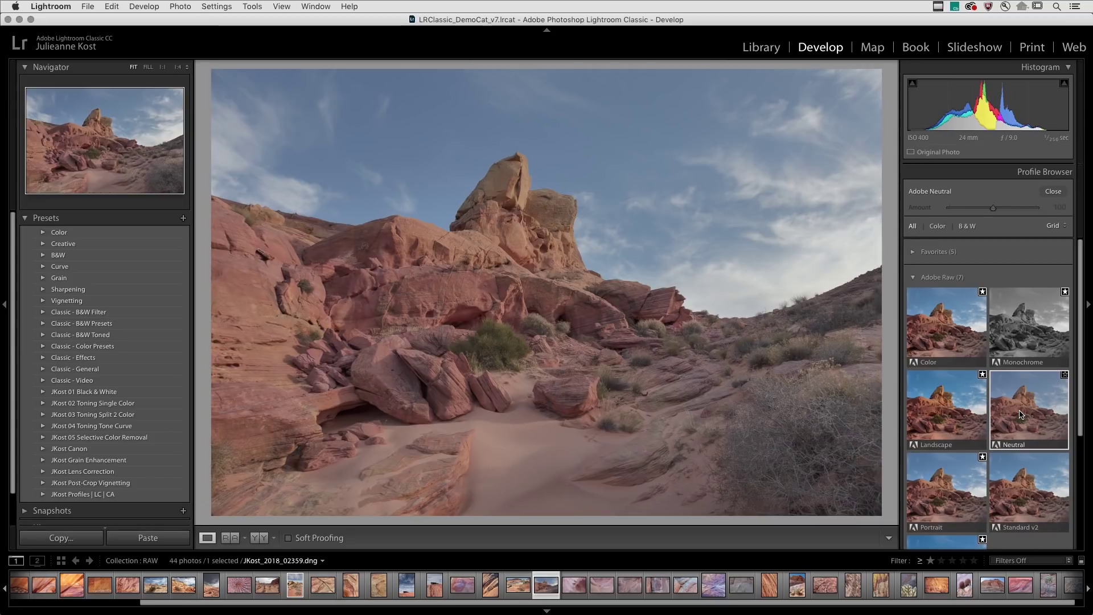
{"action": "mouse_move", "coordinate": [962, 476]}
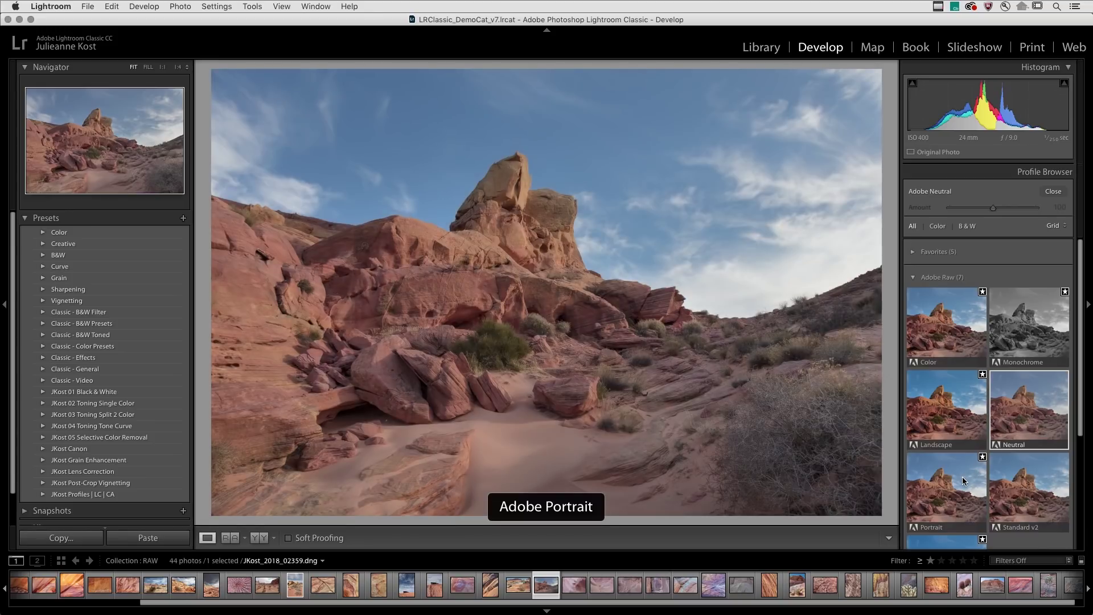
{"action": "left_click", "coordinate": [962, 482]}
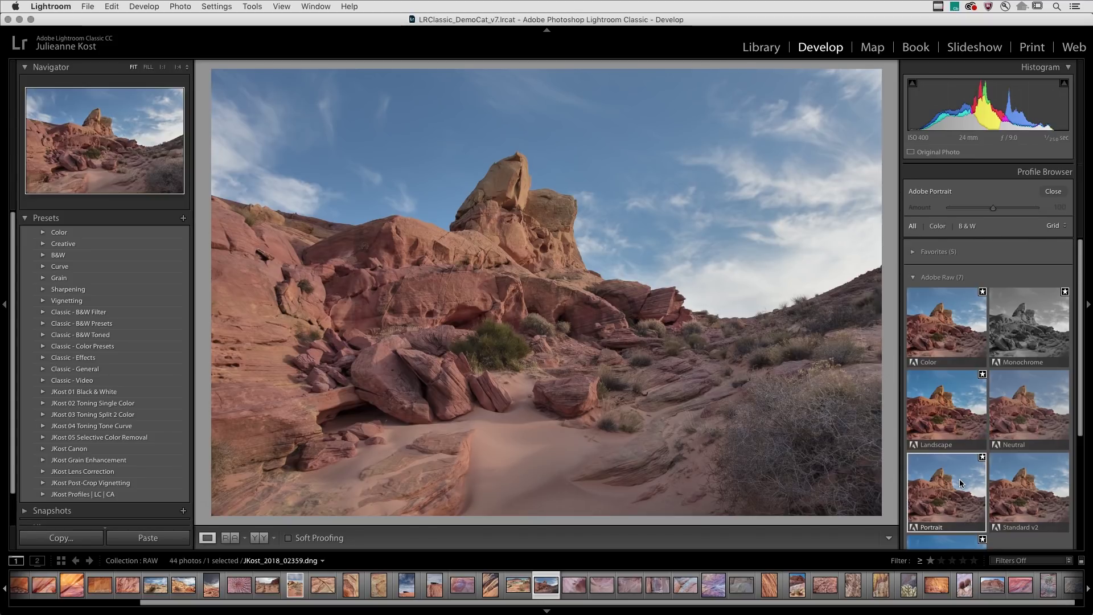
{"action": "left_click", "coordinate": [1020, 496]}
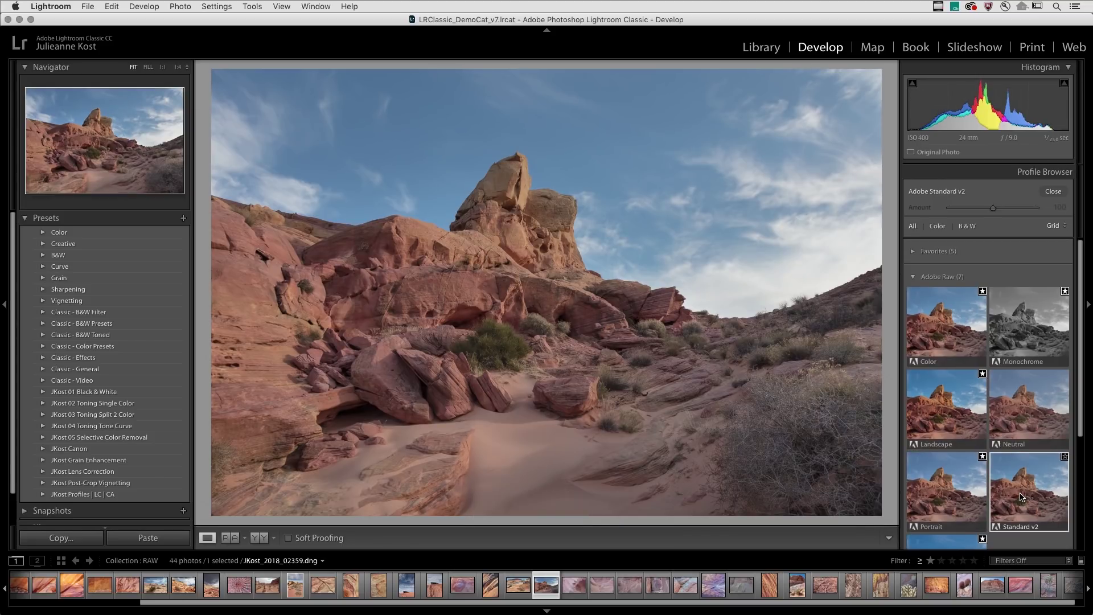
{"action": "scroll", "coordinate": [1019, 497], "scroll_direction": "down", "scroll_amount": 1}
{"action": "scroll", "coordinate": [1019, 496], "scroll_direction": "down", "scroll_amount": 1}
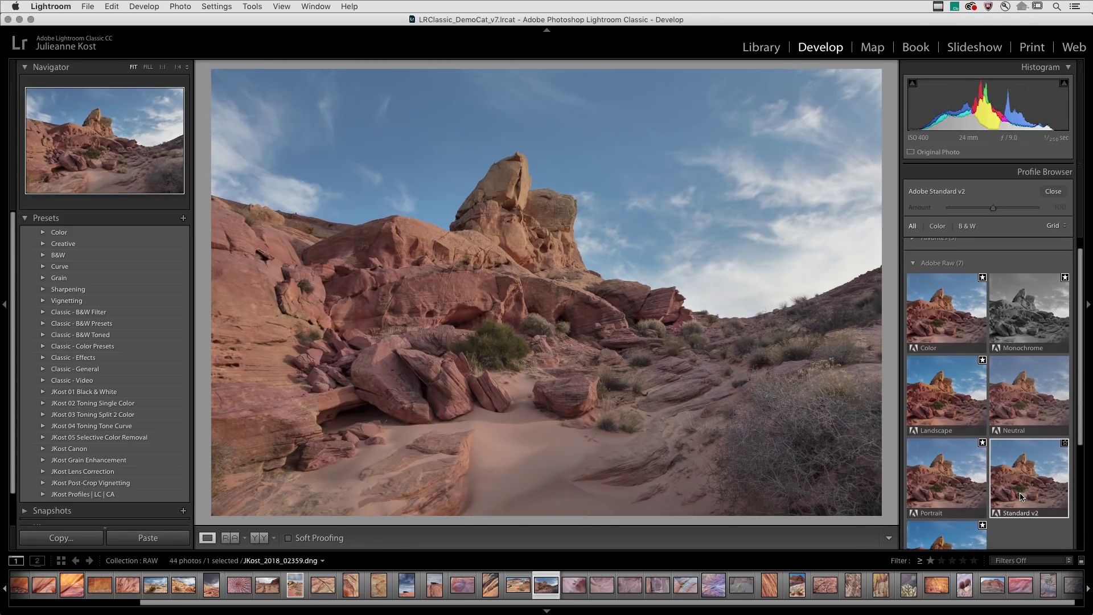
{"action": "scroll", "coordinate": [1019, 497], "scroll_direction": "down", "scroll_amount": 5}
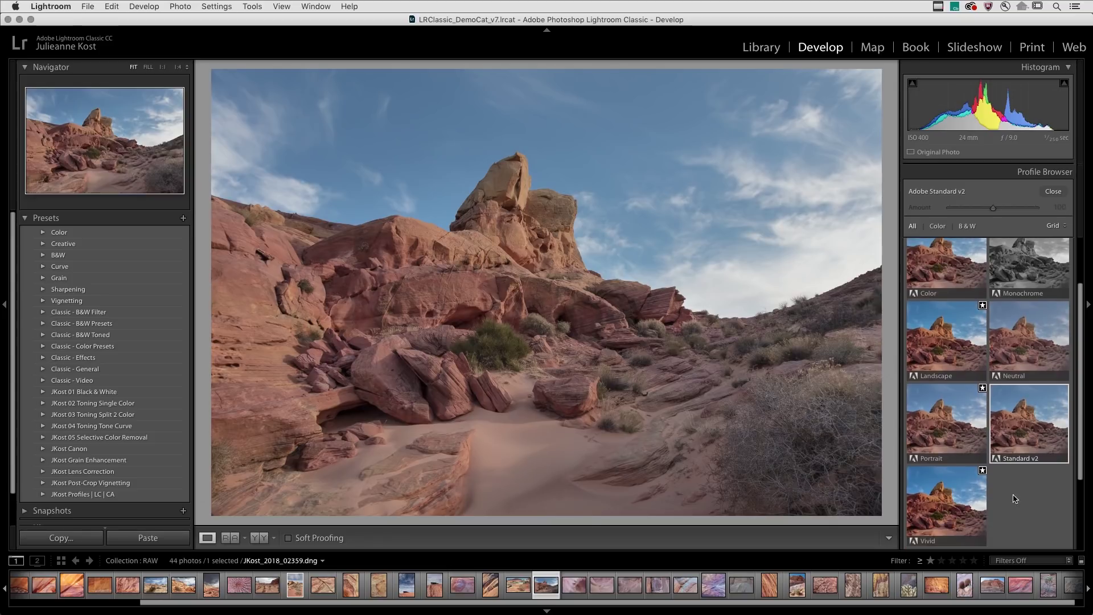
{"action": "left_click", "coordinate": [946, 507]}
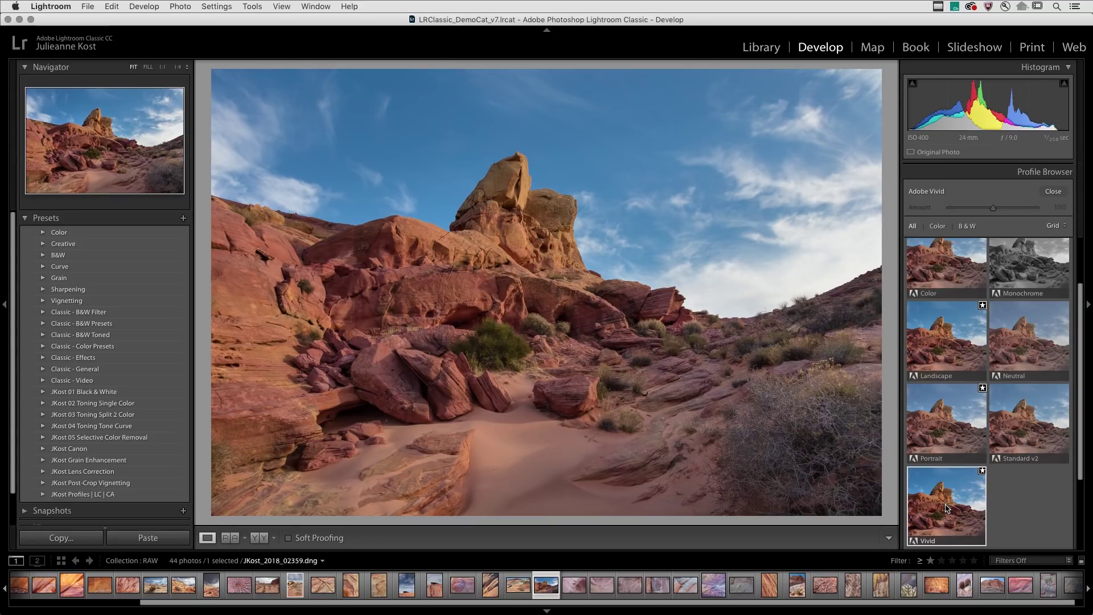
- Collapse Adobe Raw and preview Camera Faithful, Landscape, Portrait, Neutral and Standard profiles
{"action": "scroll", "coordinate": [946, 508], "scroll_direction": "up", "scroll_amount": 3}
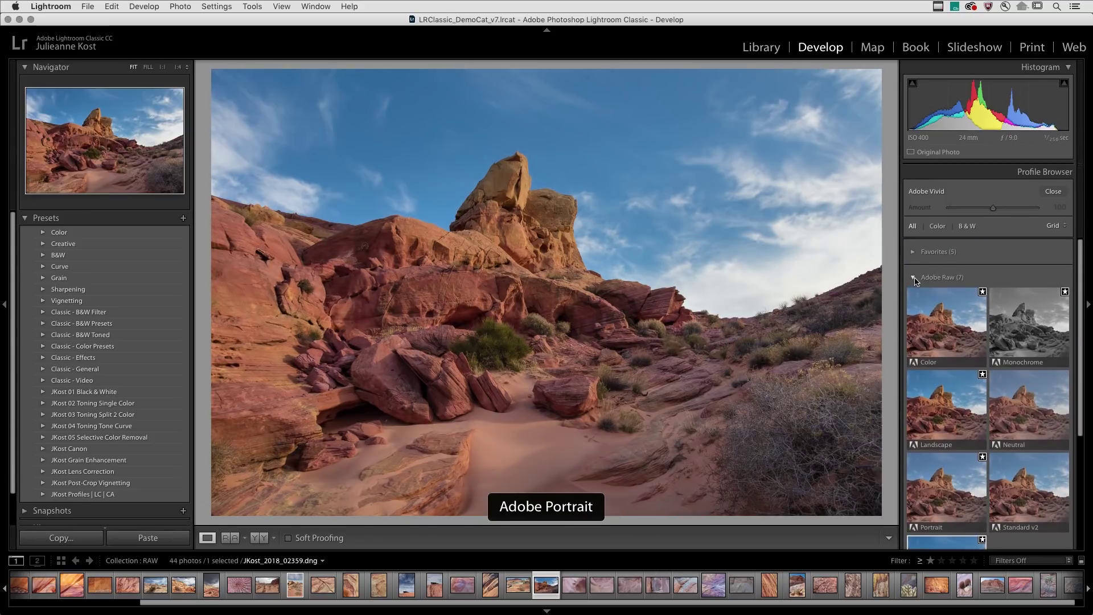
{"action": "left_click", "coordinate": [913, 278]}
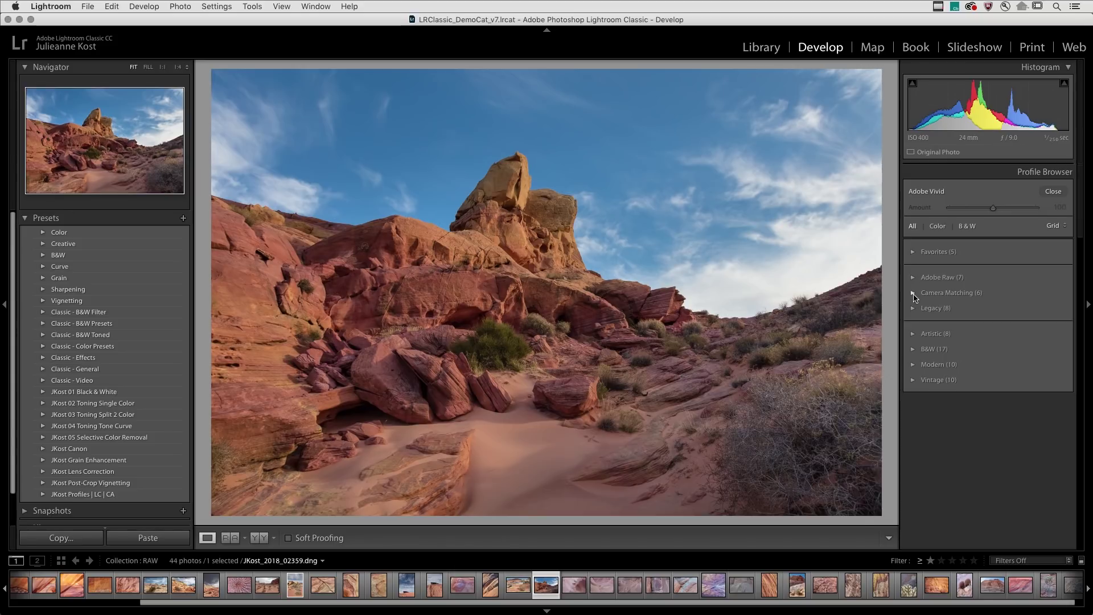
{"action": "left_click", "coordinate": [912, 293]}
{"action": "left_click", "coordinate": [937, 337]}
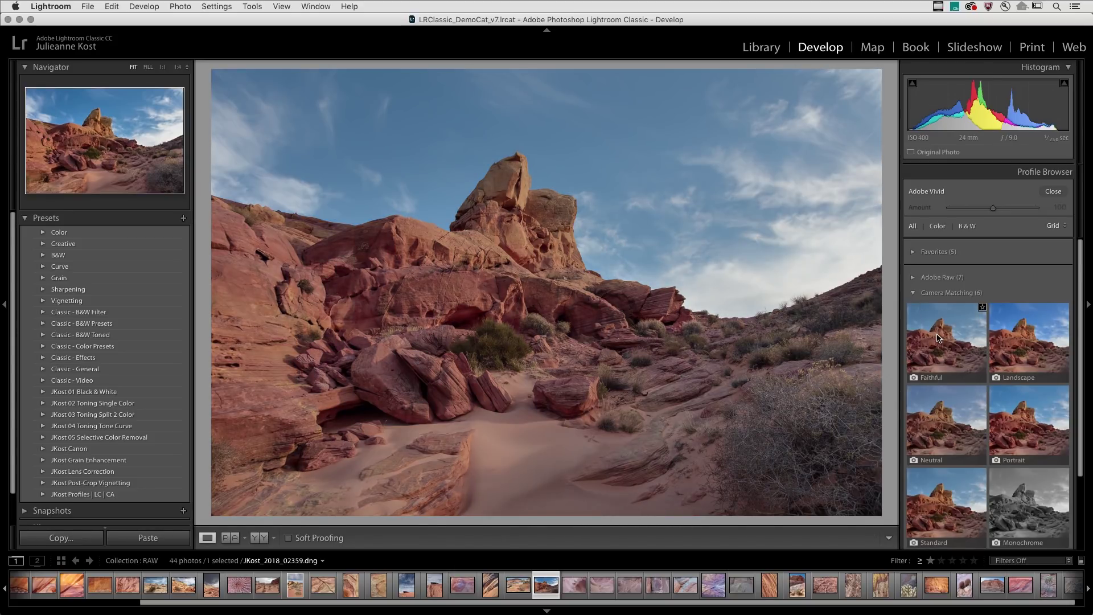
{"action": "left_click", "coordinate": [1019, 339]}
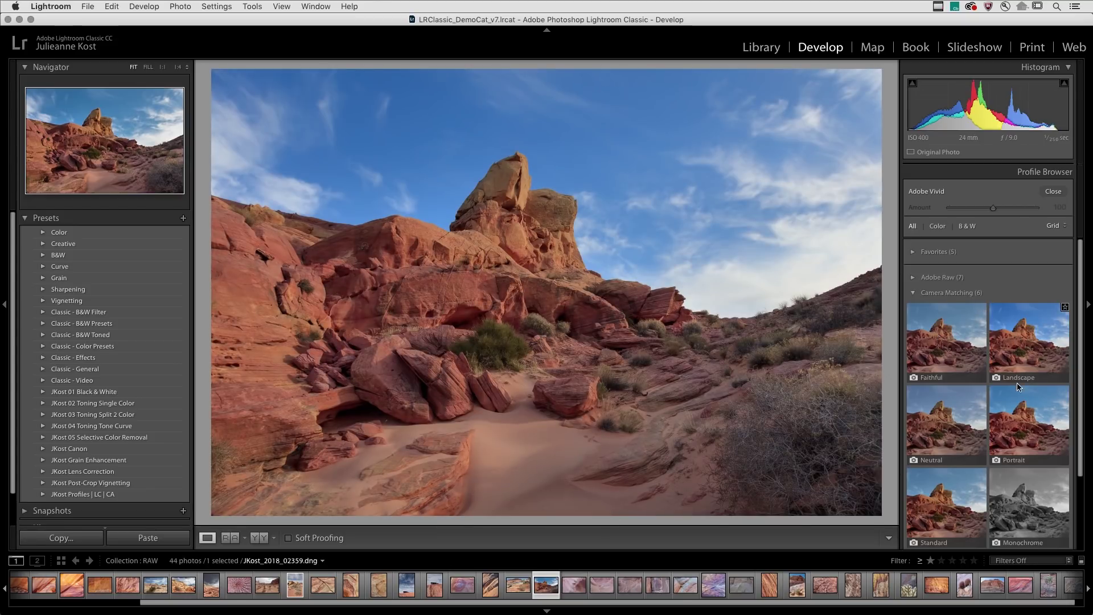
{"action": "left_click", "coordinate": [1024, 433]}
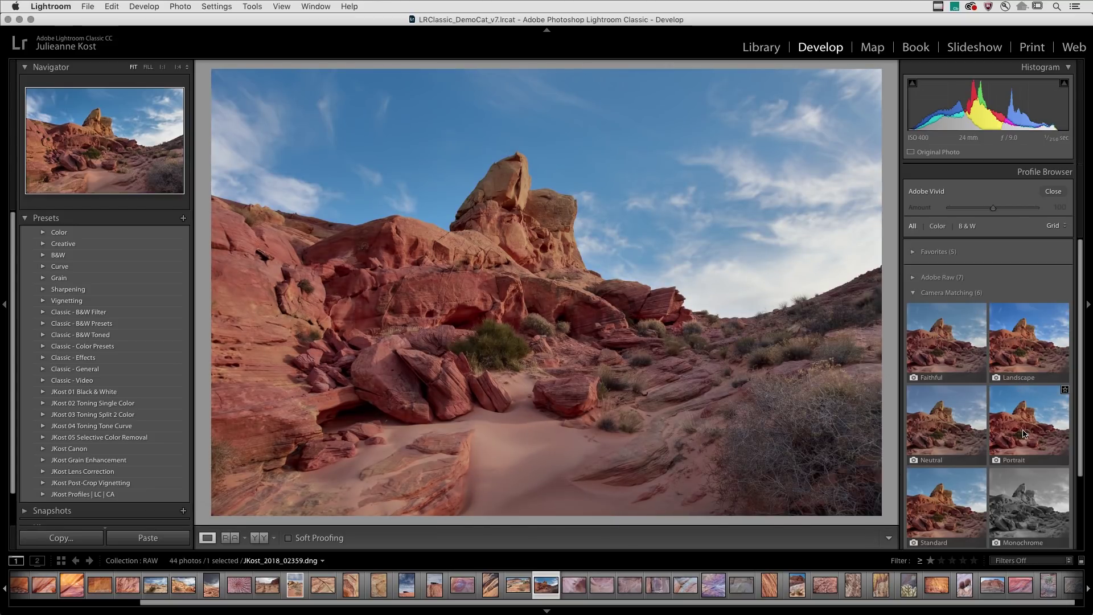
{"action": "left_click", "coordinate": [962, 433]}
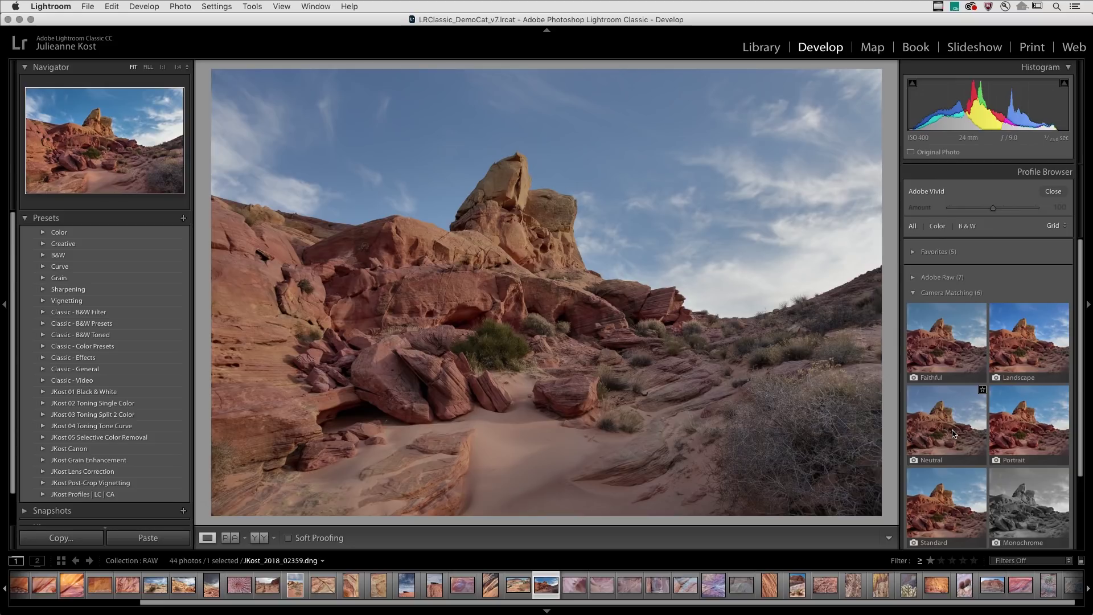
{"action": "left_click", "coordinate": [960, 516]}
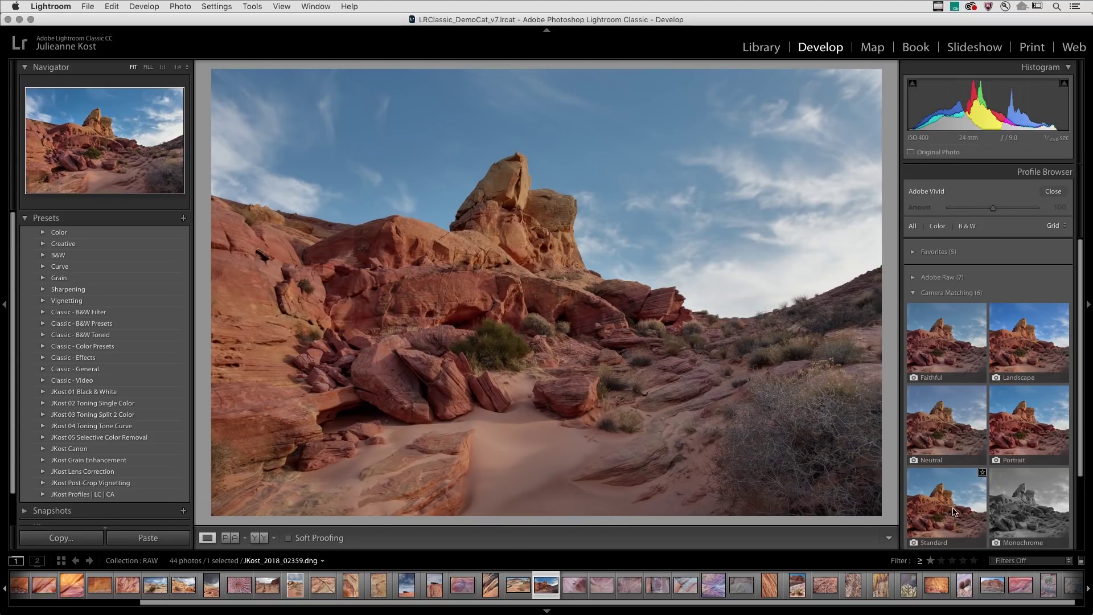
- Collapse Camera Matching, then expand and collapse the Legacy profile group
{"action": "left_click", "coordinate": [945, 339]}
{"action": "left_click", "coordinate": [913, 294]}
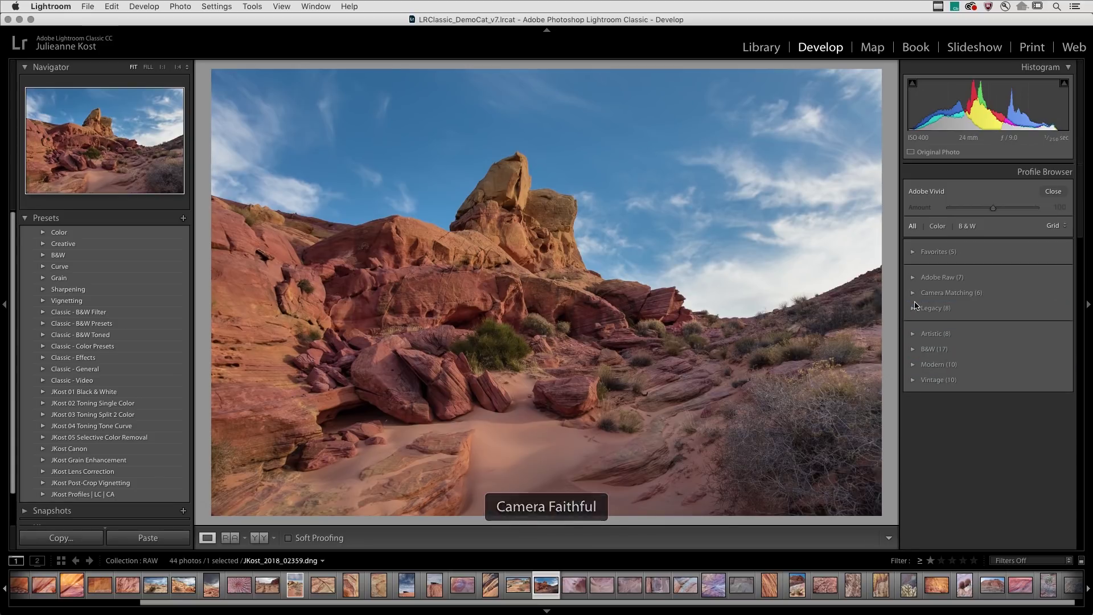
{"action": "left_click", "coordinate": [914, 309]}
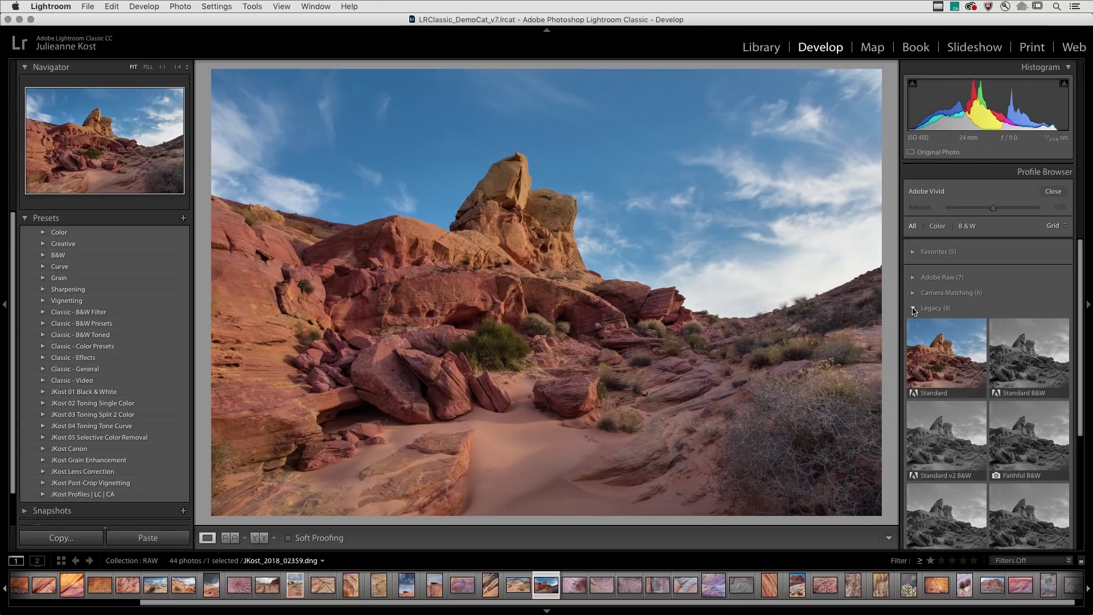
{"action": "left_click", "coordinate": [914, 308]}
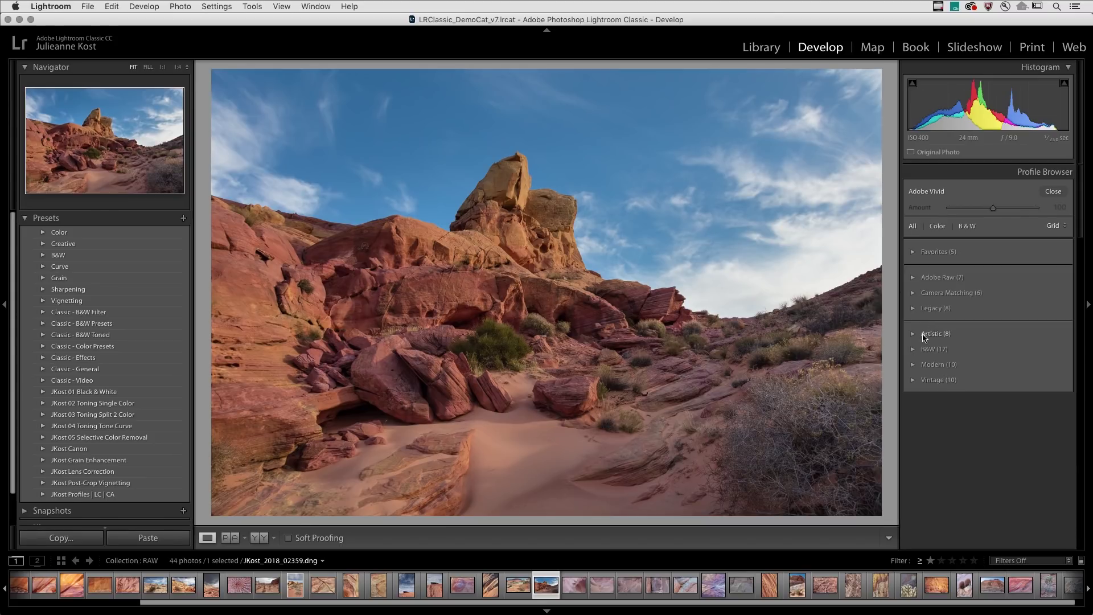
- Apply the Artistic 05 profile and raise its Amount to 176
{"action": "left_click", "coordinate": [911, 335]}
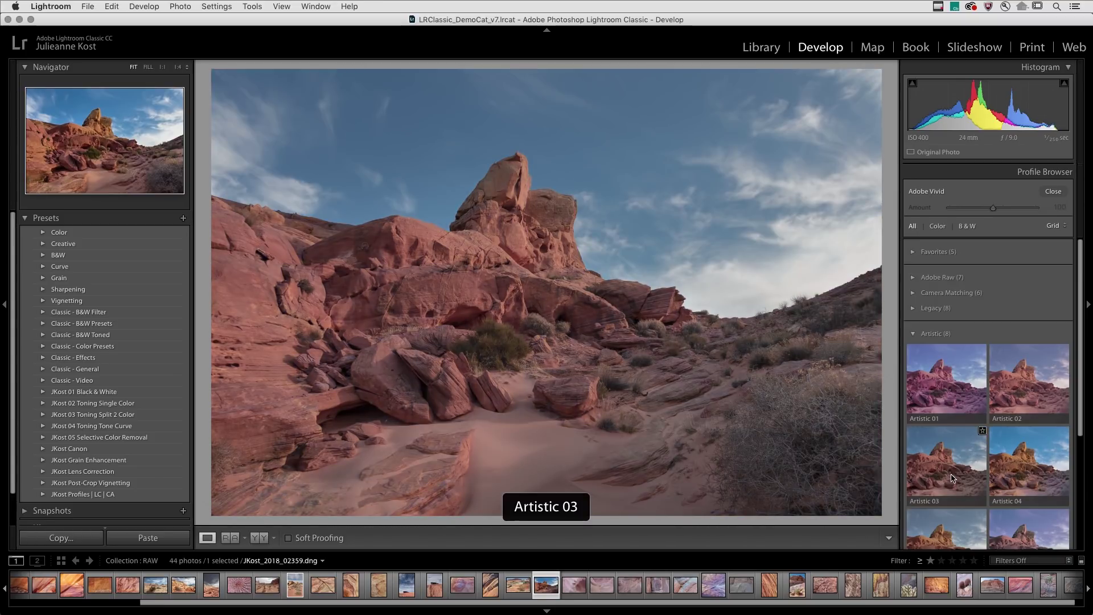
{"action": "scroll", "coordinate": [953, 478], "scroll_direction": "down", "scroll_amount": 2}
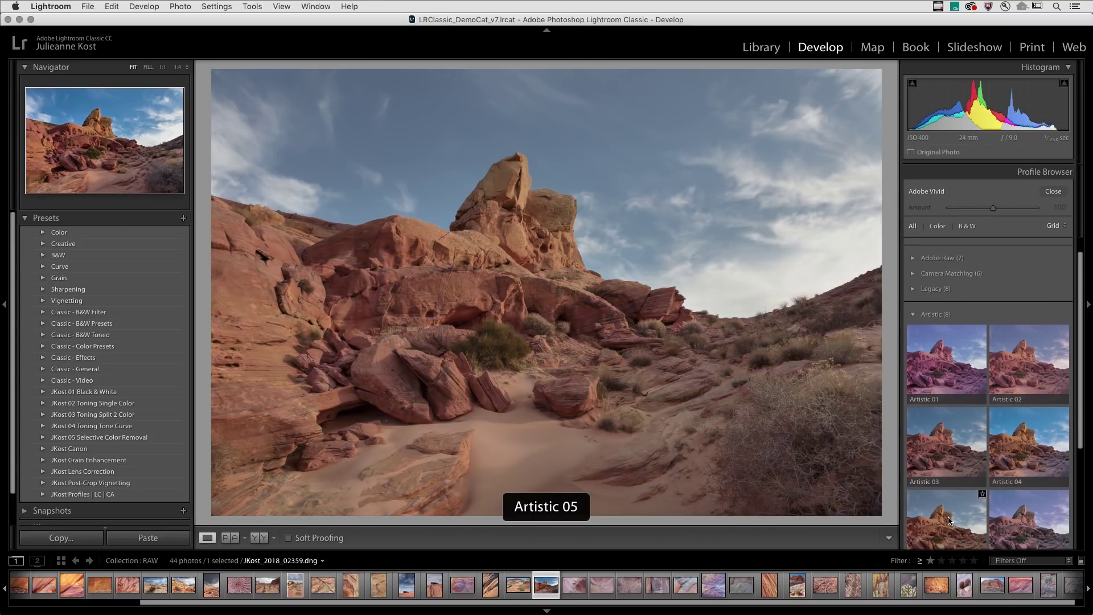
{"action": "left_click", "coordinate": [949, 520]}
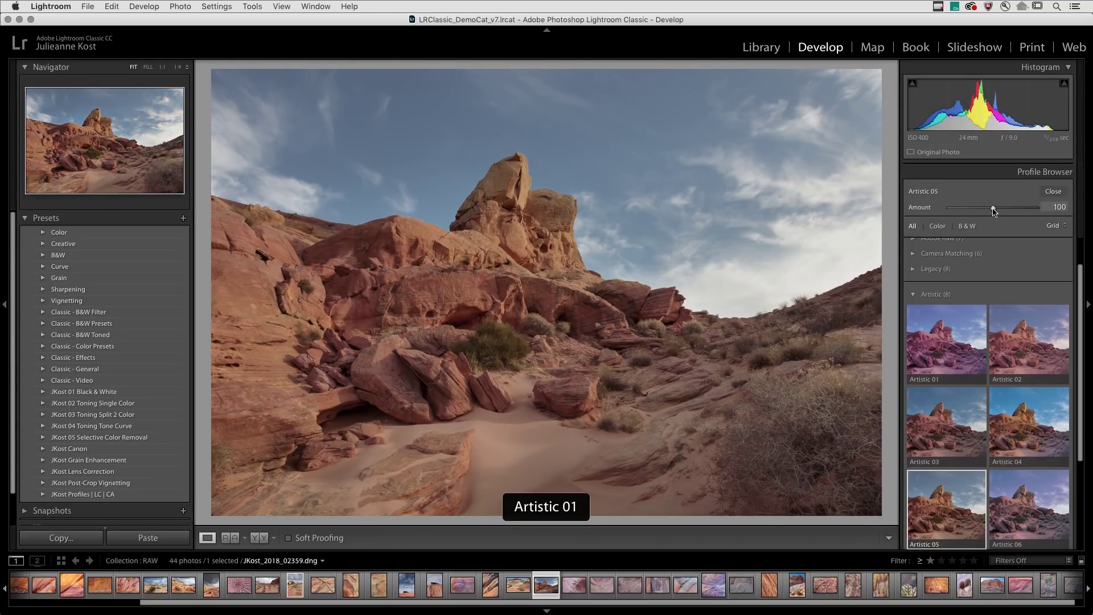
{"action": "left_click_drag", "start_coordinate": [993, 210], "coordinate": [1027, 209]}
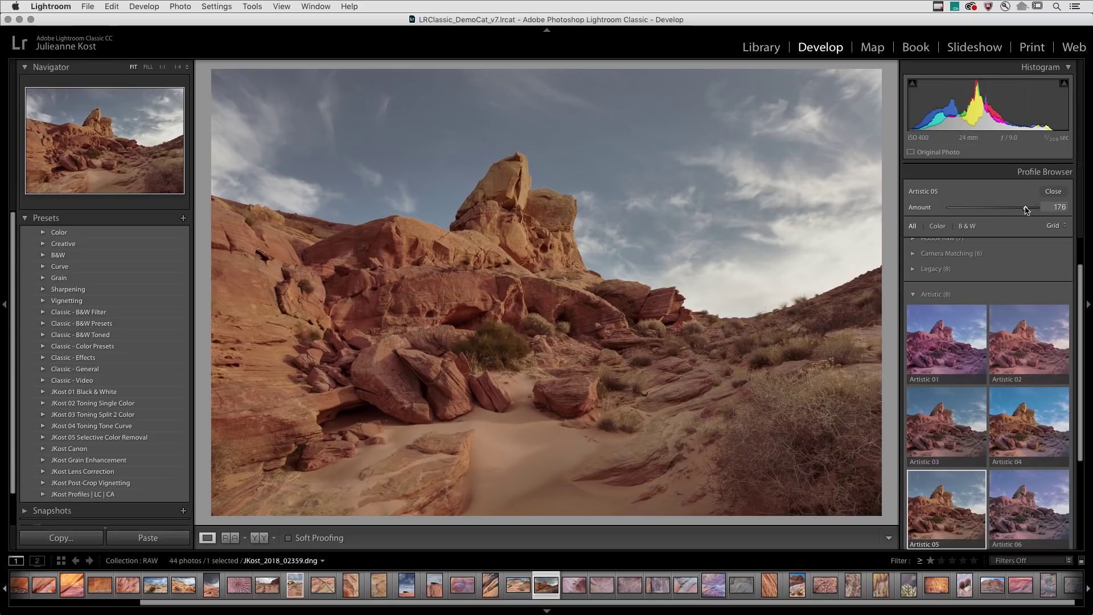
- Swap Artistic for the B&W group, widen the panel, and scroll its larger previews
{"action": "left_click", "coordinate": [913, 296]}
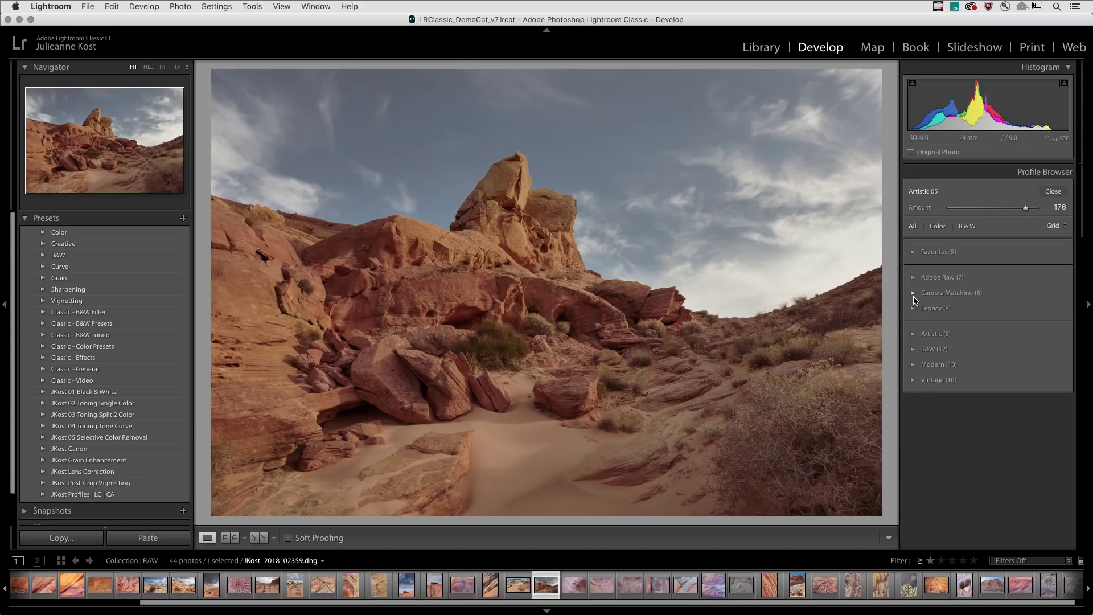
{"action": "left_click", "coordinate": [912, 349]}
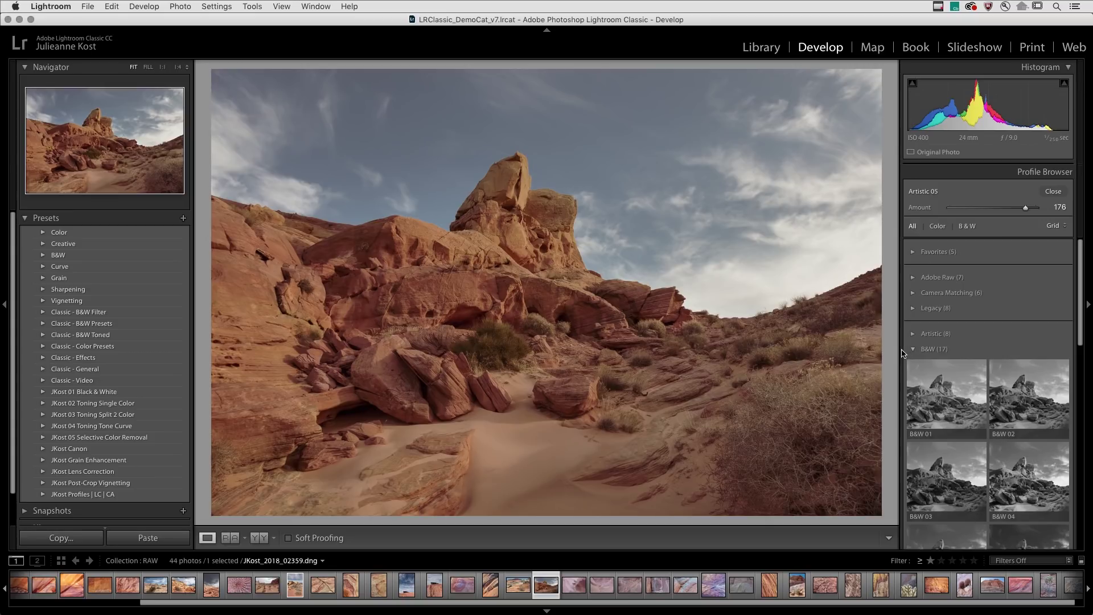
{"action": "left_click_drag", "start_coordinate": [898, 347], "coordinate": [855, 349]}
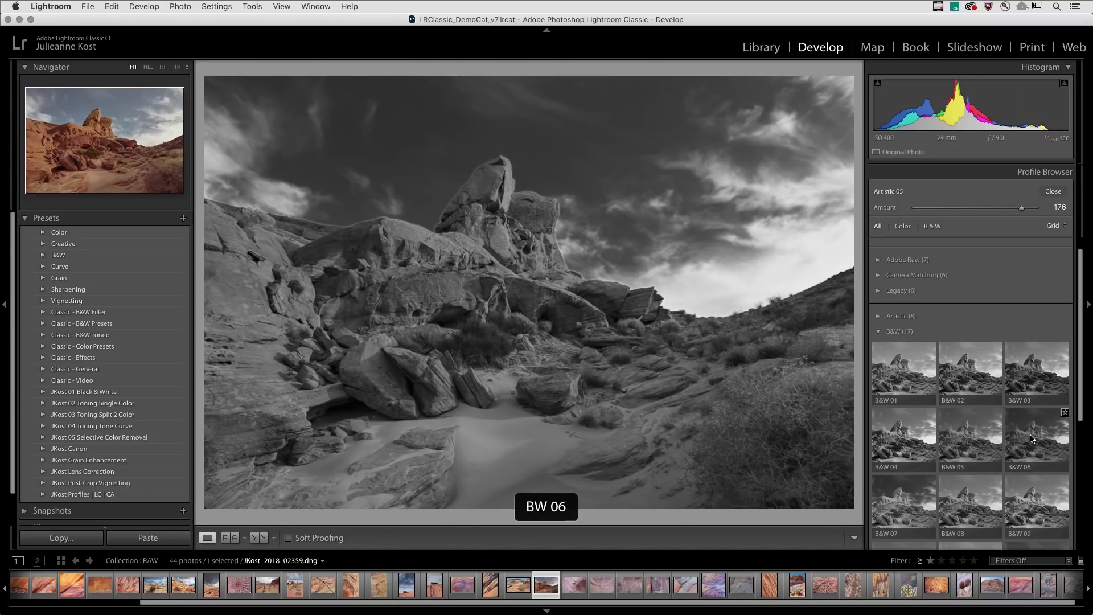
{"action": "scroll", "coordinate": [1032, 438], "scroll_direction": "down", "scroll_amount": 5}
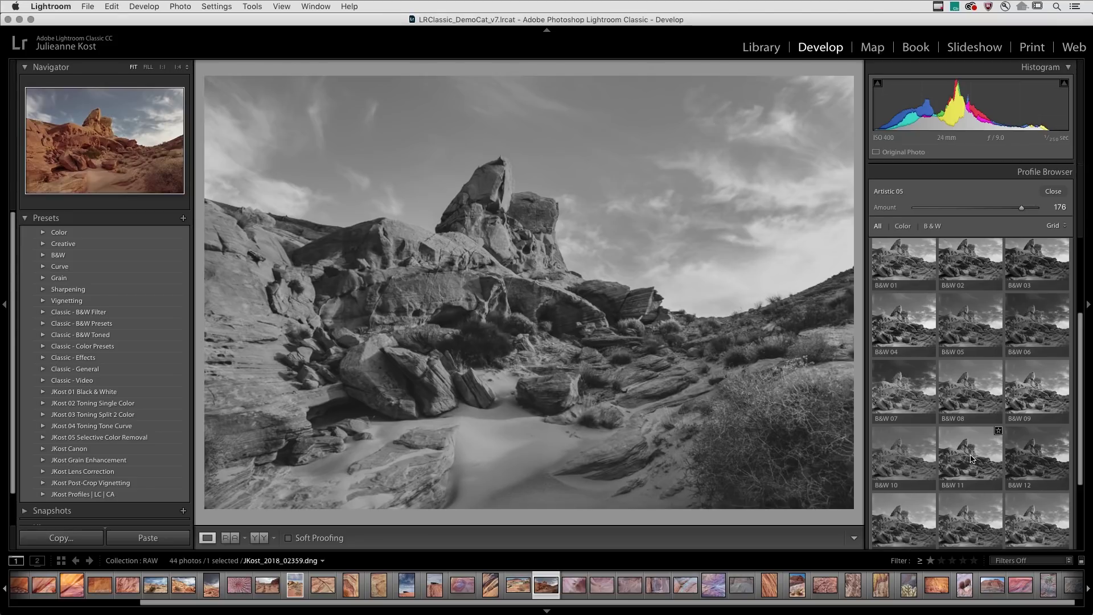
{"action": "scroll", "coordinate": [1057, 454], "scroll_direction": "down", "scroll_amount": 2}
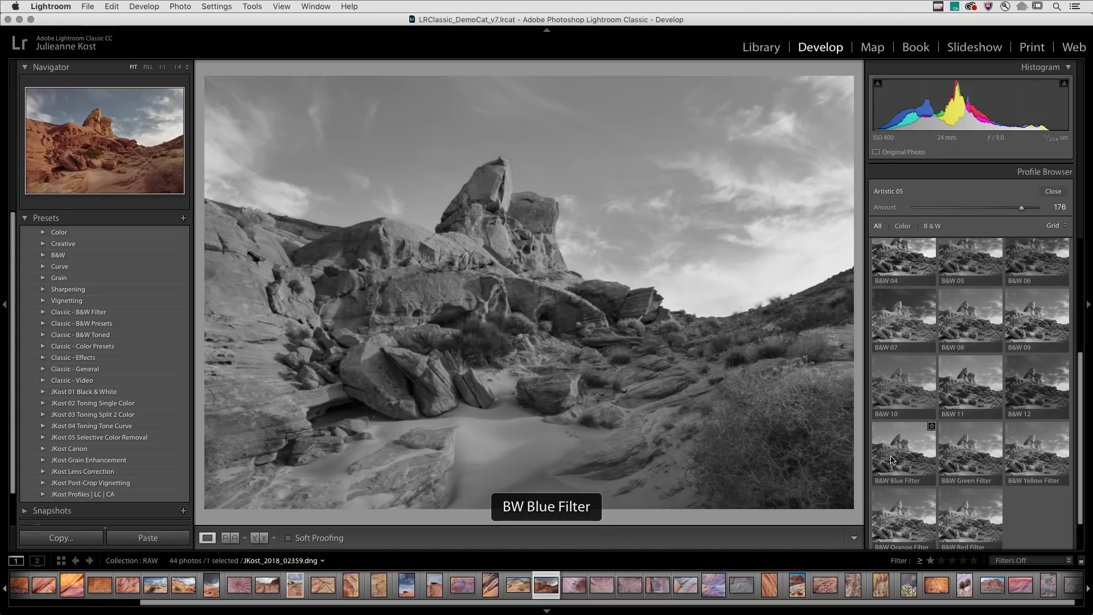
{"action": "scroll", "coordinate": [891, 460], "scroll_direction": "up", "scroll_amount": 3}
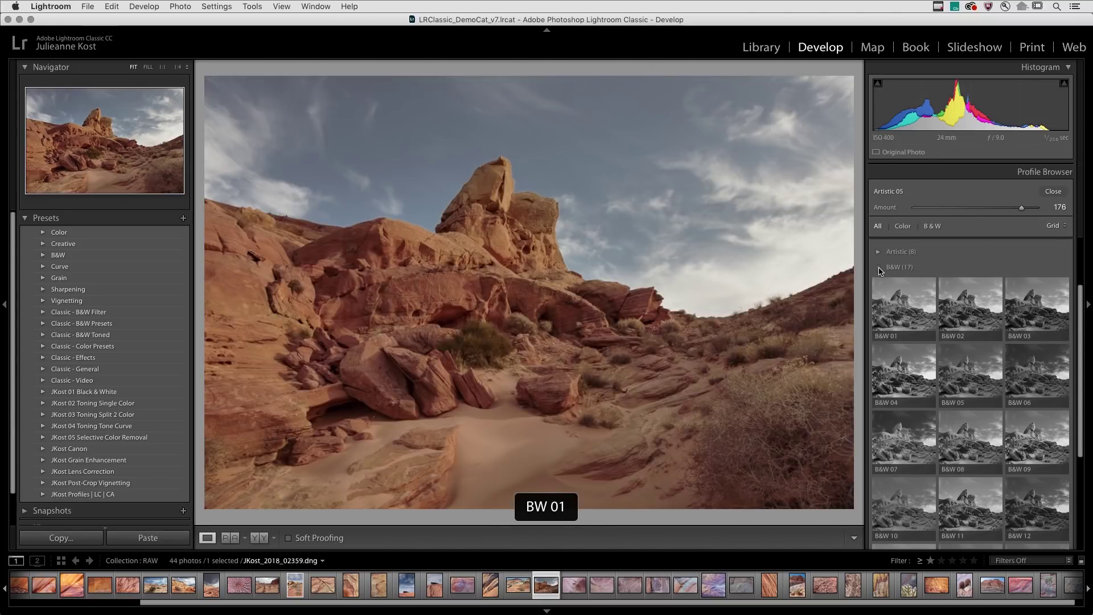
- Collapse B&W, then expand and collapse the Modern and Vintage profile groups in turn
{"action": "left_click", "coordinate": [878, 266]}
{"action": "left_click", "coordinate": [878, 366]}
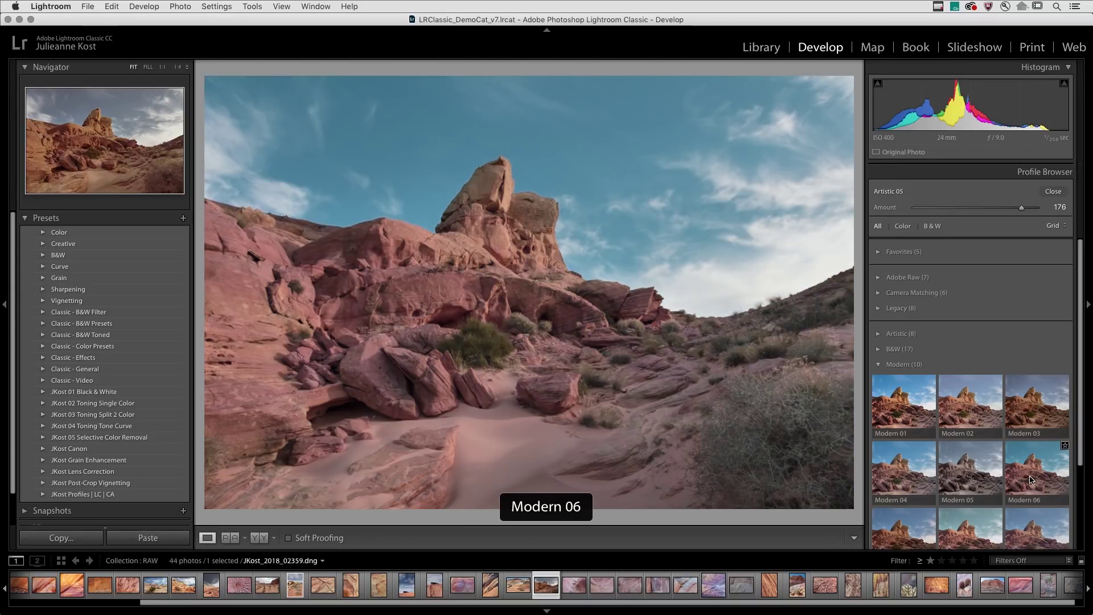
{"action": "left_click", "coordinate": [879, 366]}
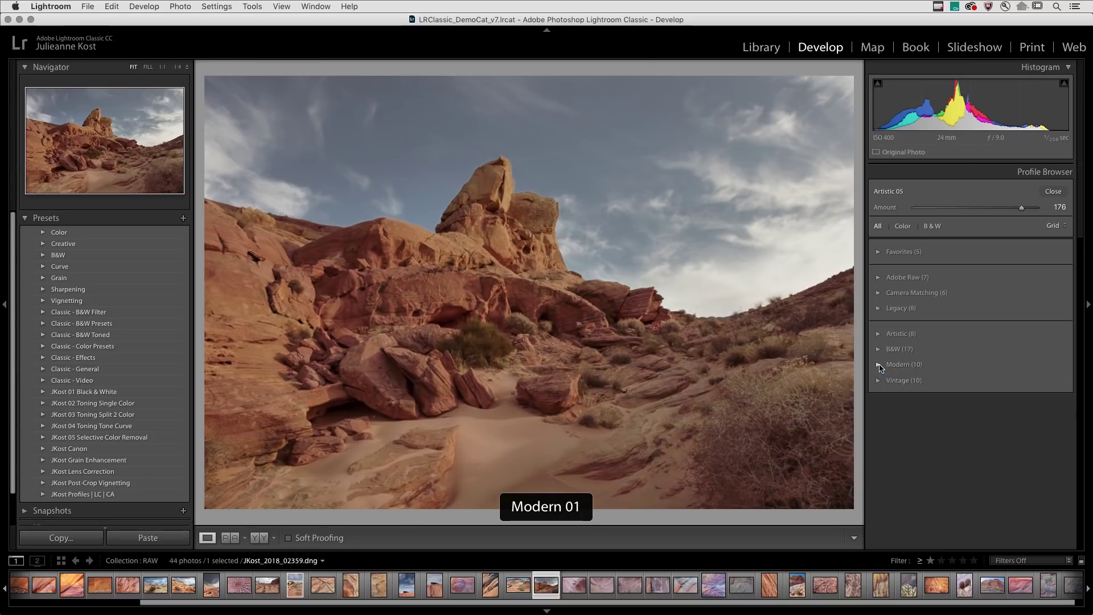
{"action": "left_click", "coordinate": [879, 381]}
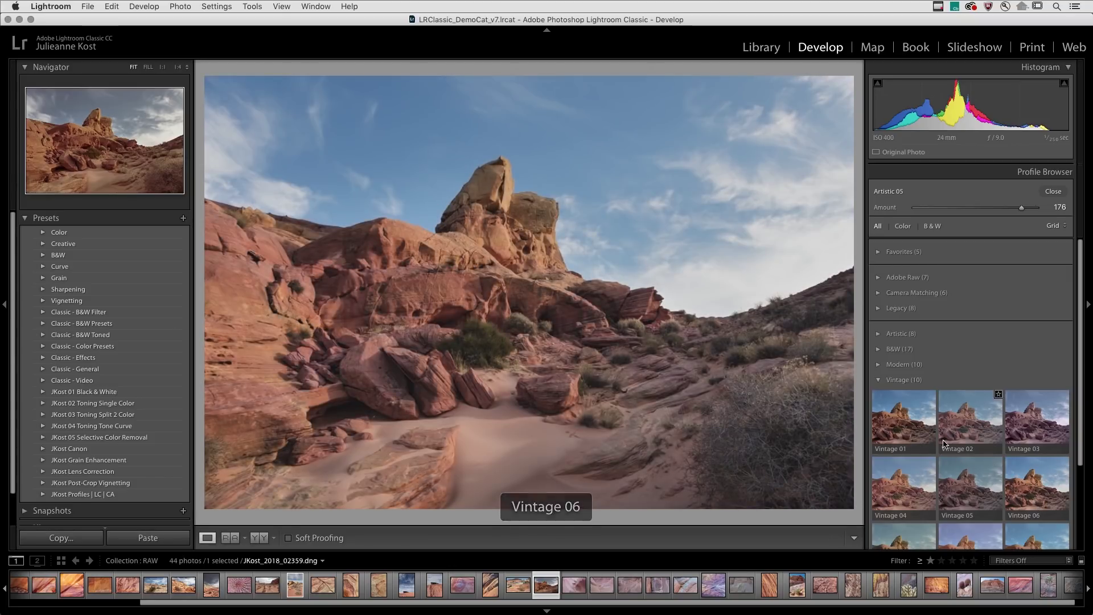
{"action": "left_click", "coordinate": [877, 380]}
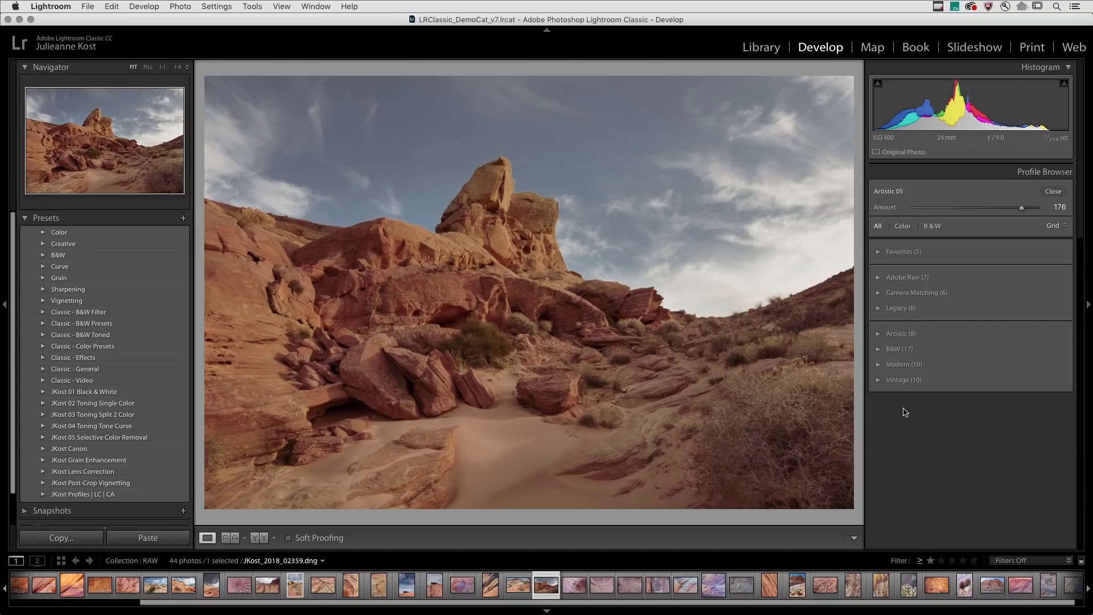
- Star Artistic 05 as a favourite, bringing the Favorites group to 6 profiles
{"action": "left_click", "coordinate": [878, 334]}
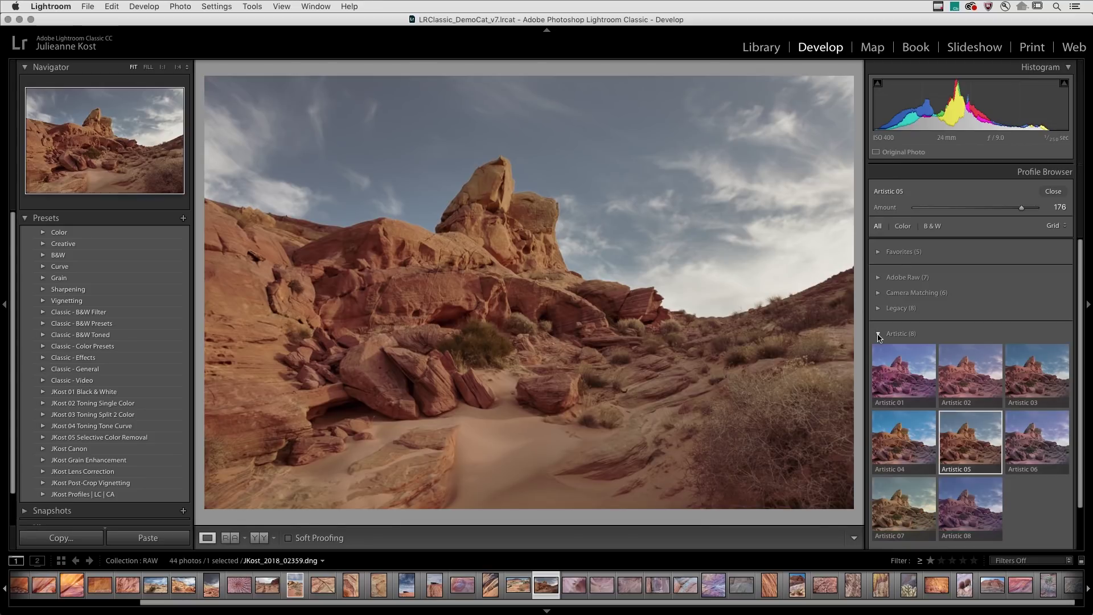
{"action": "left_click", "coordinate": [998, 416]}
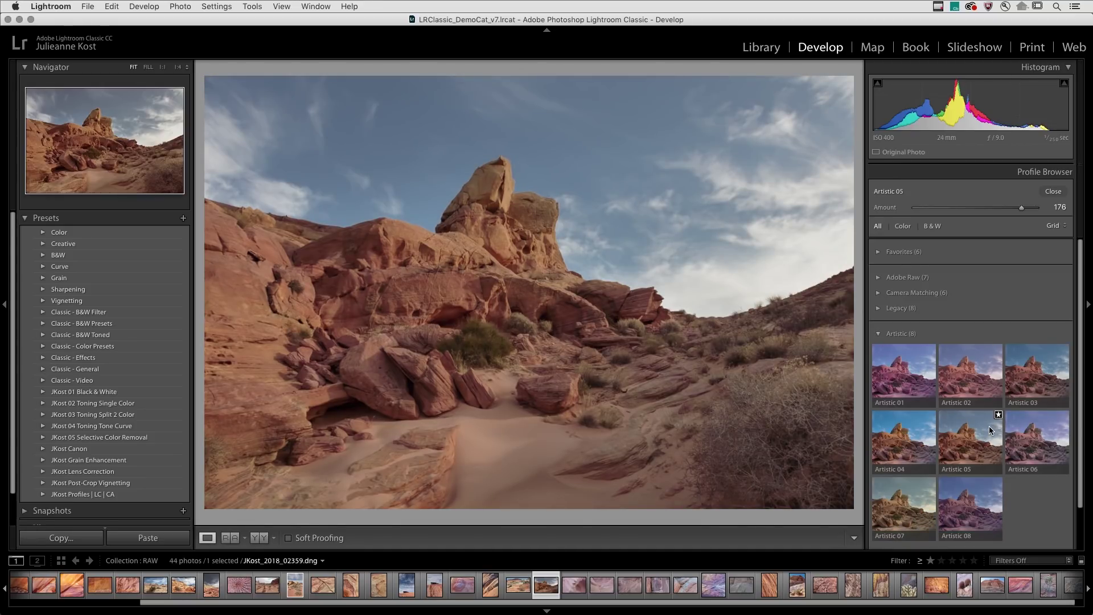
{"action": "left_click", "coordinate": [1065, 415]}
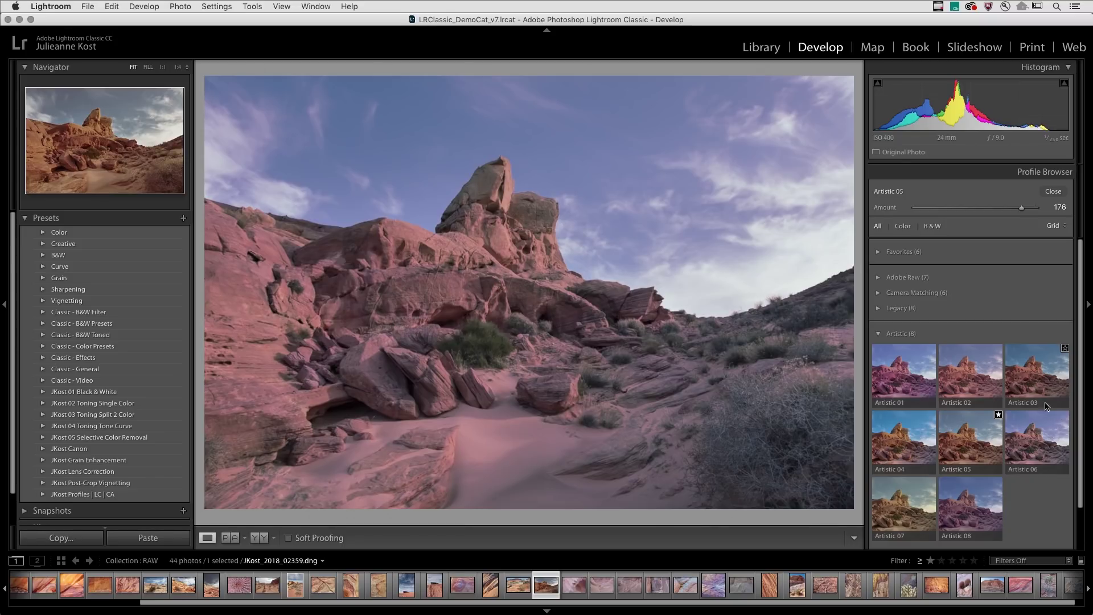
{"action": "left_click", "coordinate": [1054, 226]}
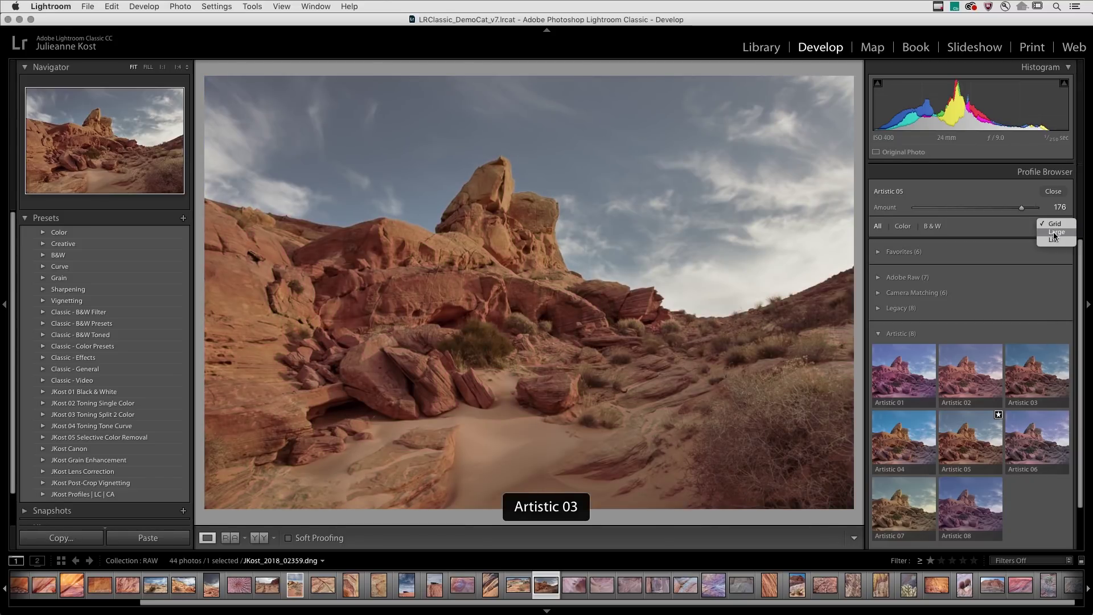
- Switch the Profile Browser view from Large thumbnails to a text List
{"action": "left_click", "coordinate": [1054, 232]}
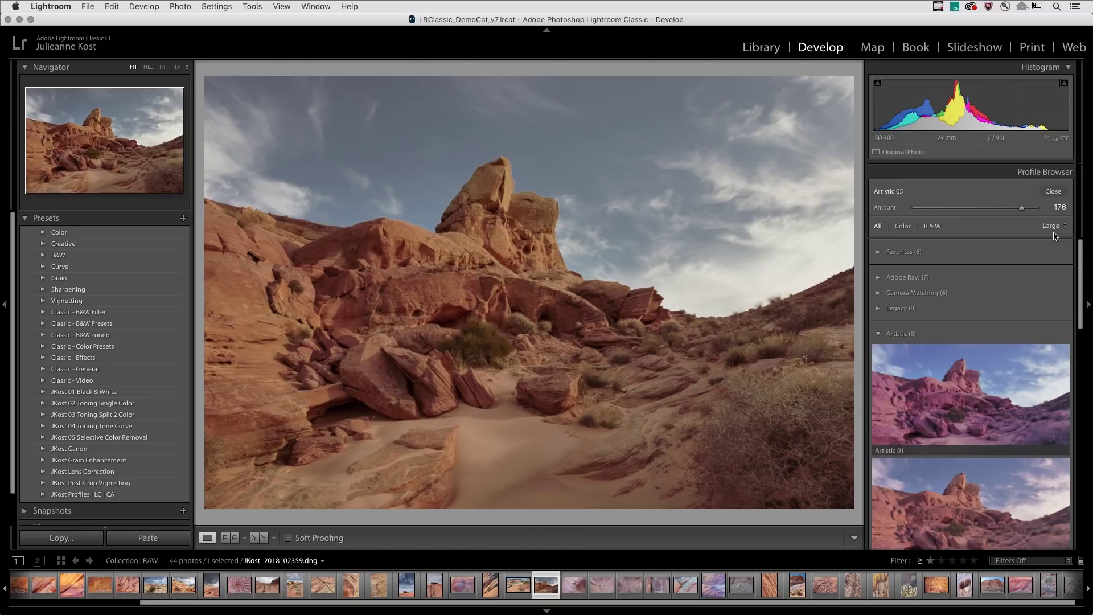
{"action": "left_click", "coordinate": [1054, 227]}
{"action": "left_click", "coordinate": [1052, 237]}
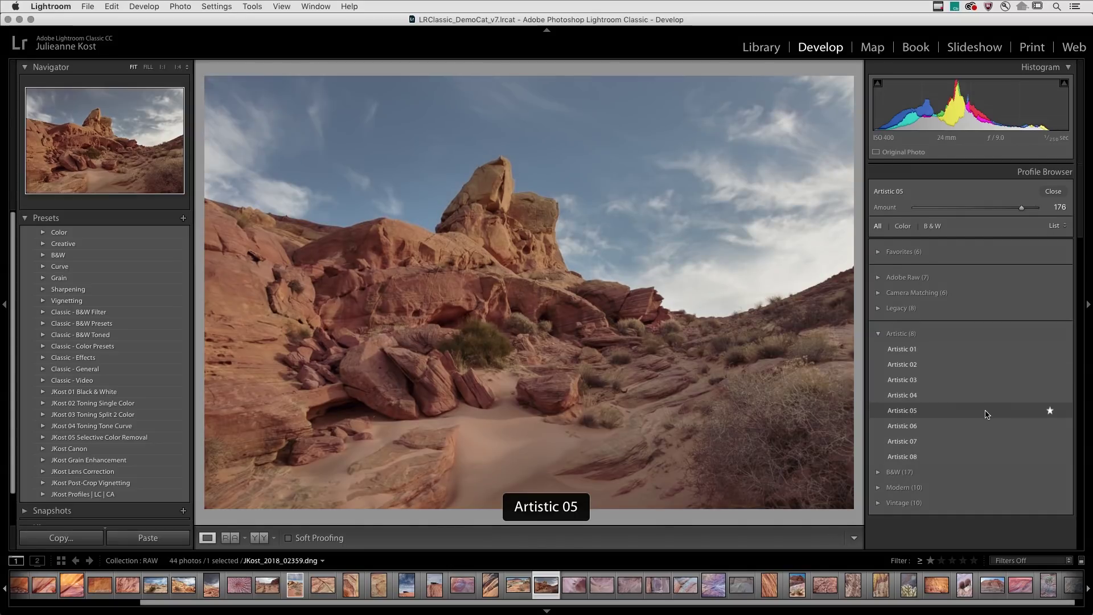
- Close the Profile Browser and switch the rock photo's profile from Artistic 05 to Adobe Landscape
{"action": "left_click", "coordinate": [1053, 192]}
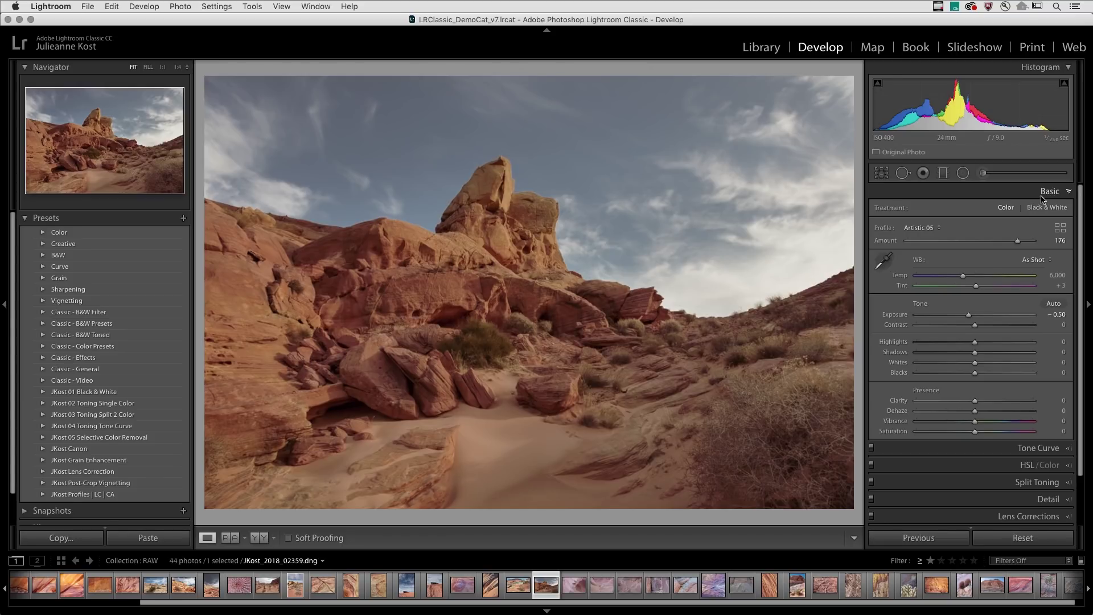
{"action": "left_click", "coordinate": [938, 228]}
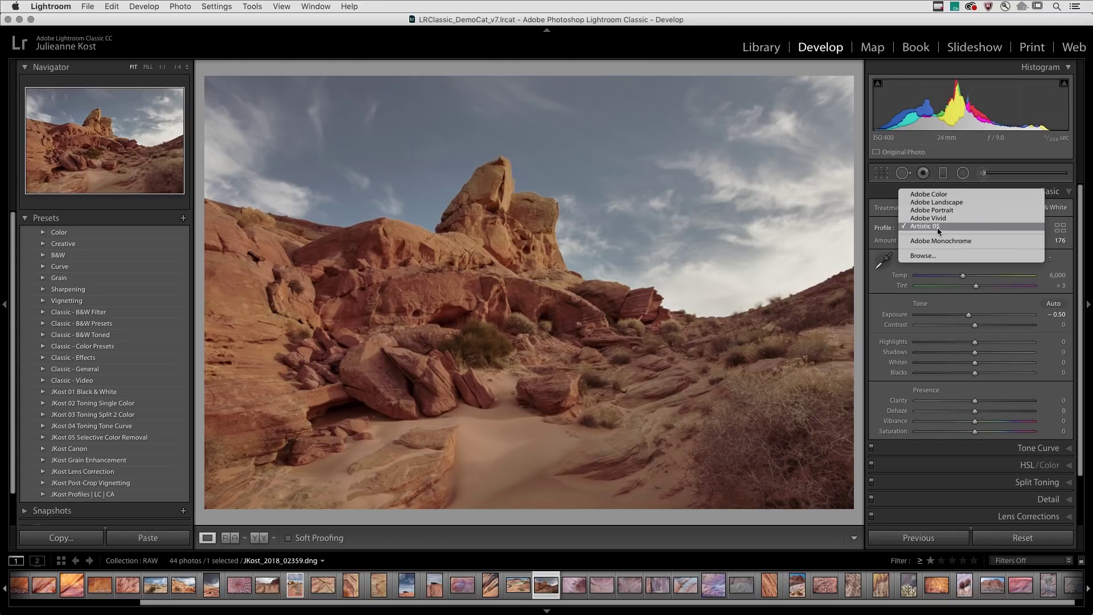
{"action": "left_click", "coordinate": [963, 203]}
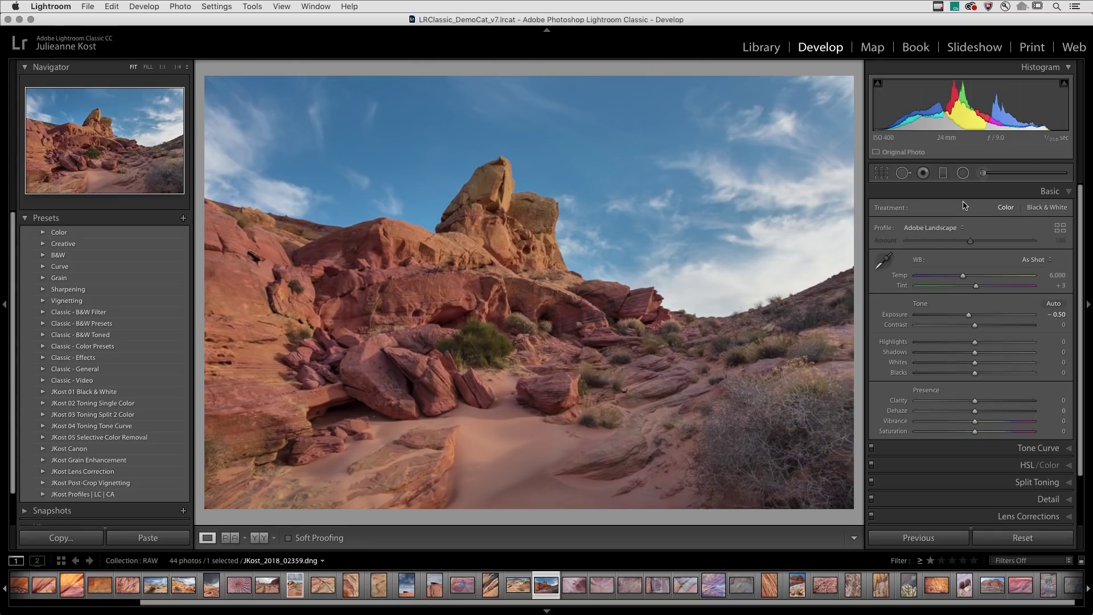
- Set Highlights to -42 and Shadows to +41 in the Basic panel
{"action": "left_click_drag", "start_coordinate": [974, 342], "coordinate": [1000, 356]}
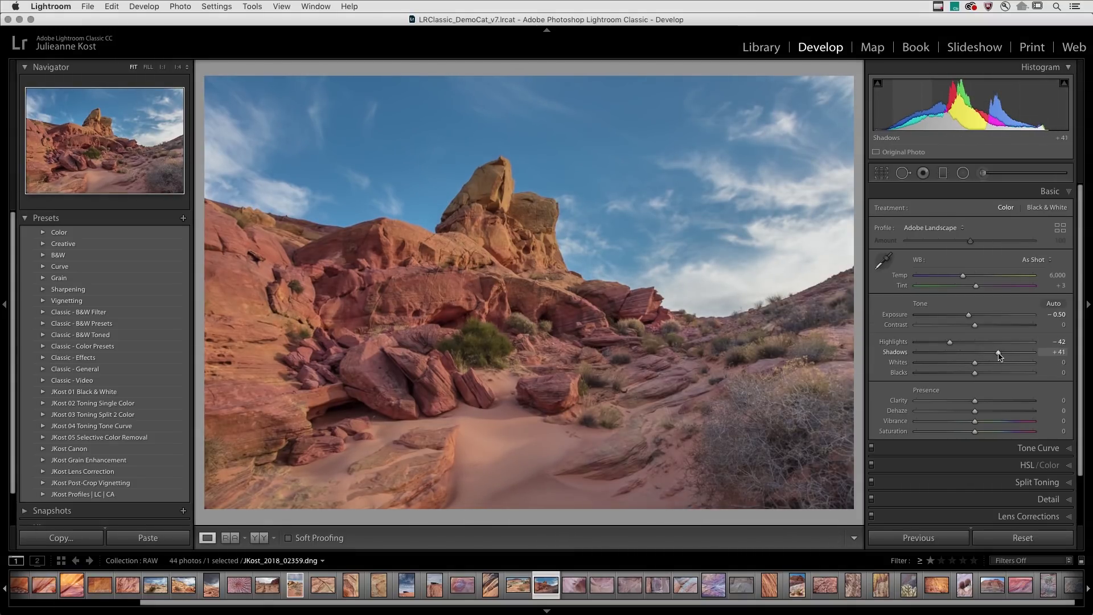
{"action": "scroll", "coordinate": [997, 484], "scroll_direction": "down", "scroll_amount": 3}
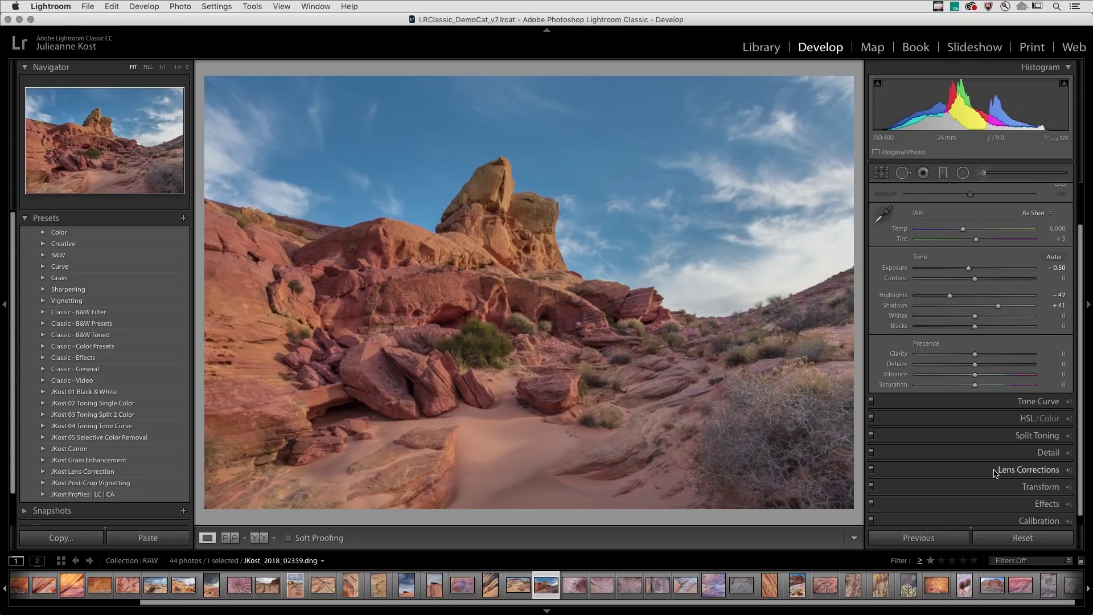
{"action": "scroll", "coordinate": [994, 472], "scroll_direction": "up", "scroll_amount": 2}
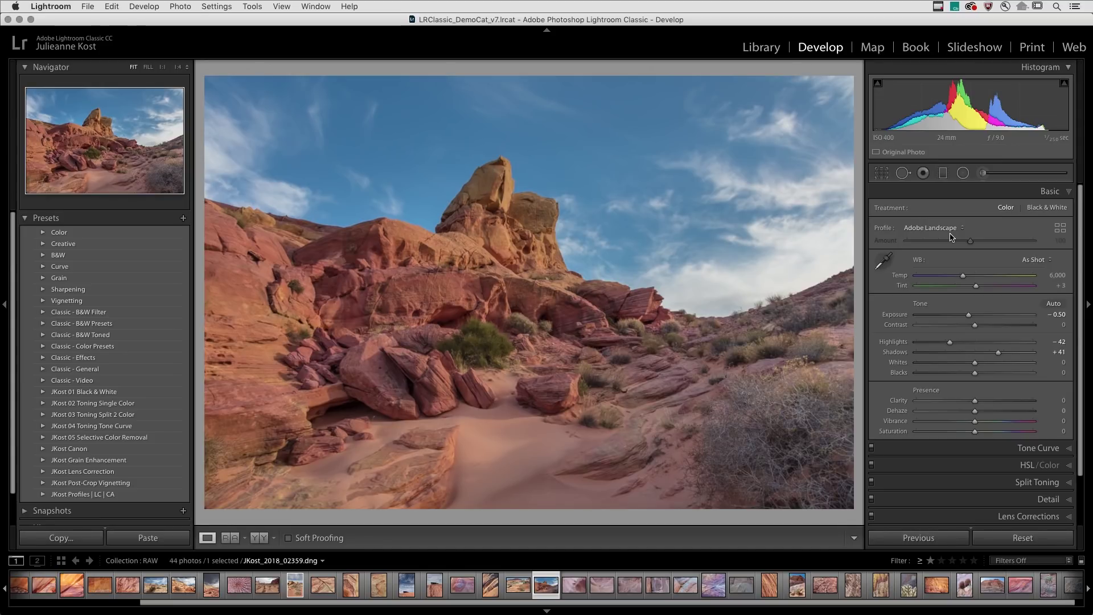
{"action": "left_click", "coordinate": [953, 465]}
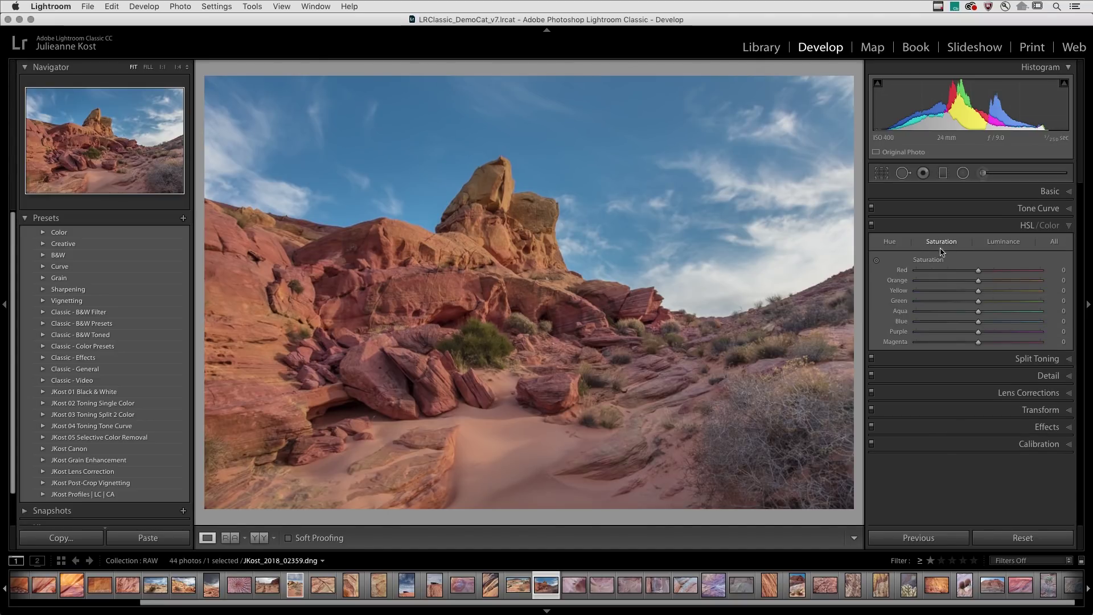
- Use the Targeted Adjustment tool on the sky to set Blue saturation -55 and Purple -1
{"action": "left_click", "coordinate": [877, 260]}
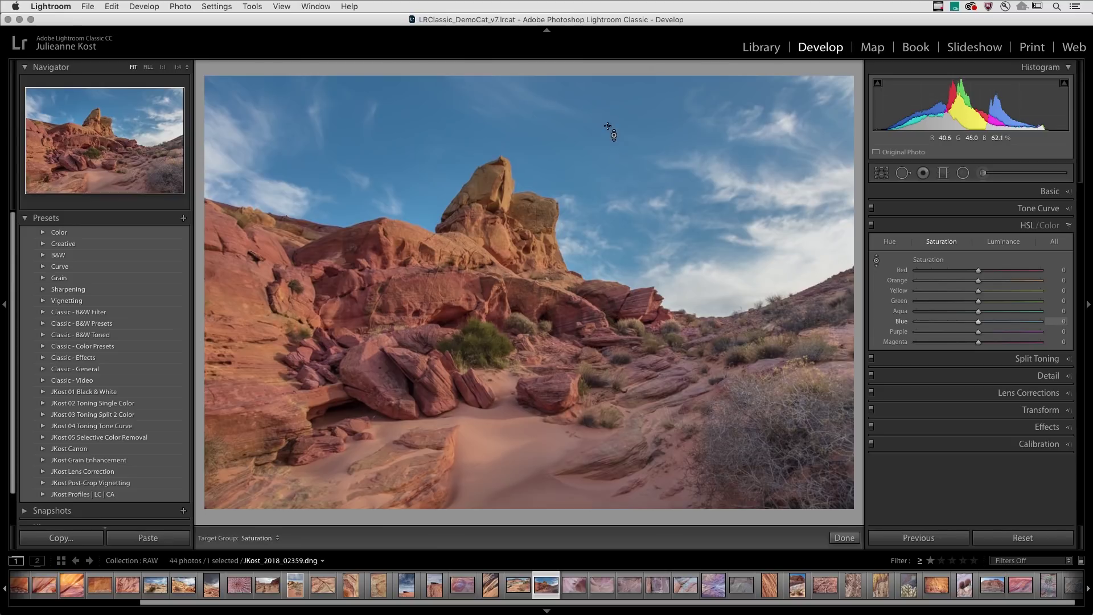
{"action": "left_click_drag", "start_coordinate": [607, 126], "coordinate": [607, 161]}
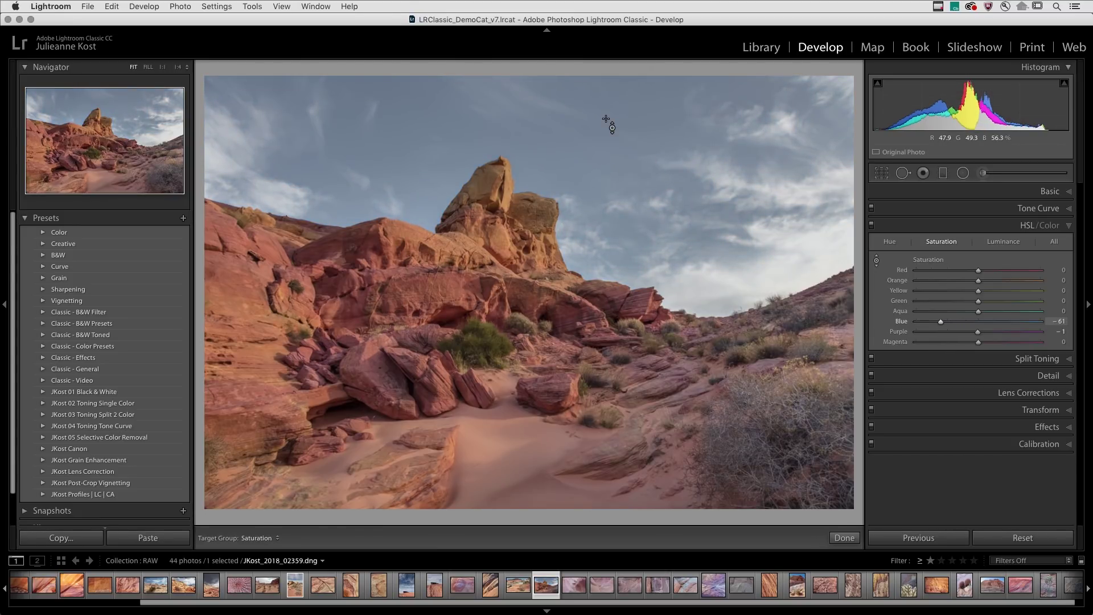
{"action": "left_click_drag", "start_coordinate": [605, 118], "coordinate": [605, 112]}
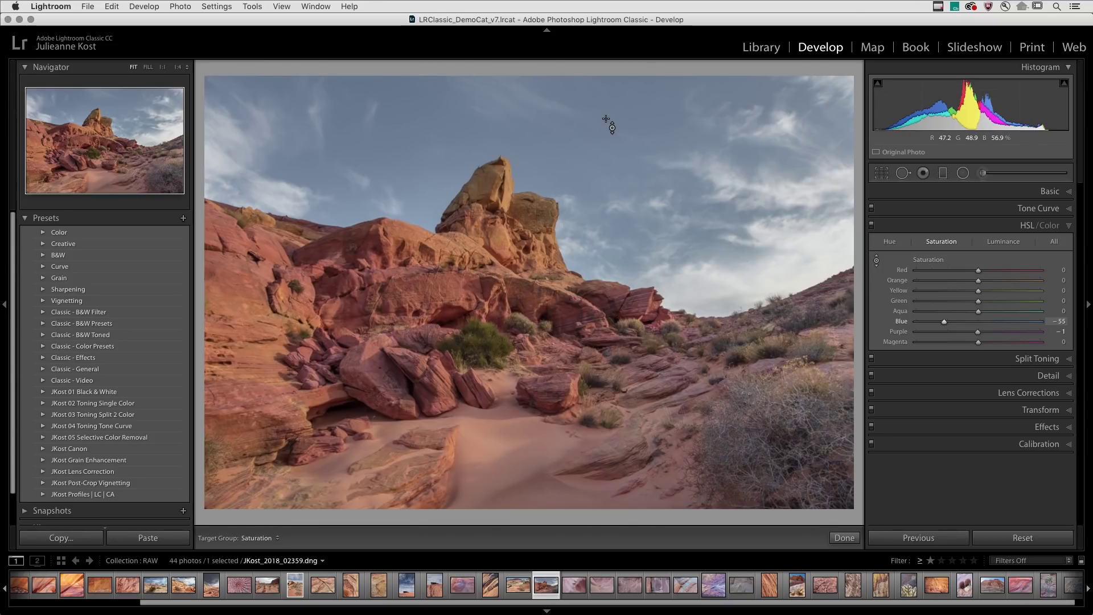
- Create a new develop preset named 'Landscape Desat sky' with profile and colour adjustments
{"action": "left_click", "coordinate": [184, 218]}
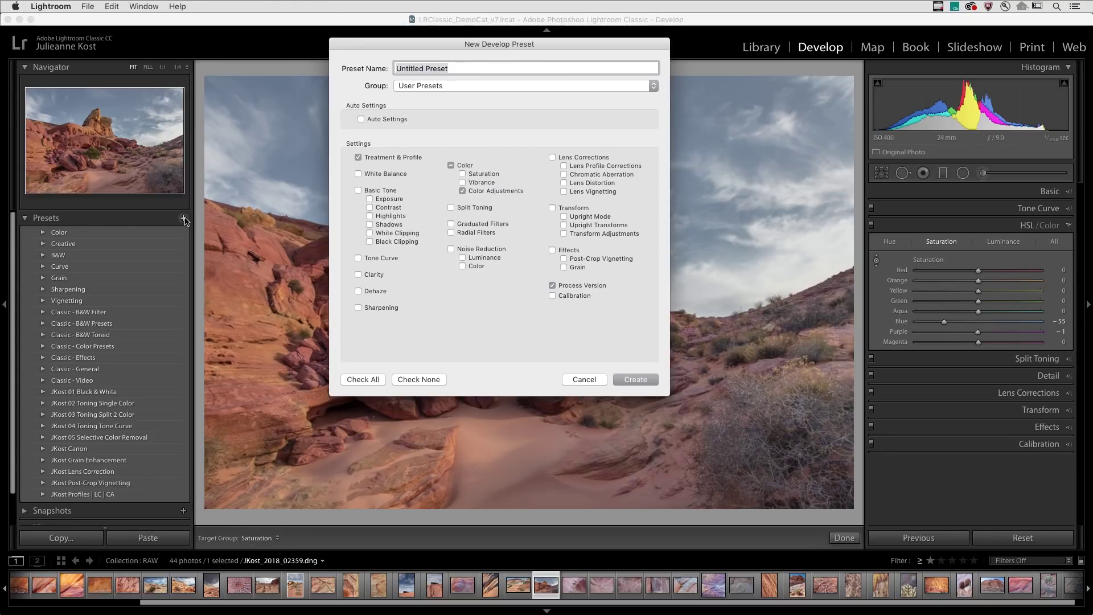
{"action": "type", "text": "Landscape Desat sky"}
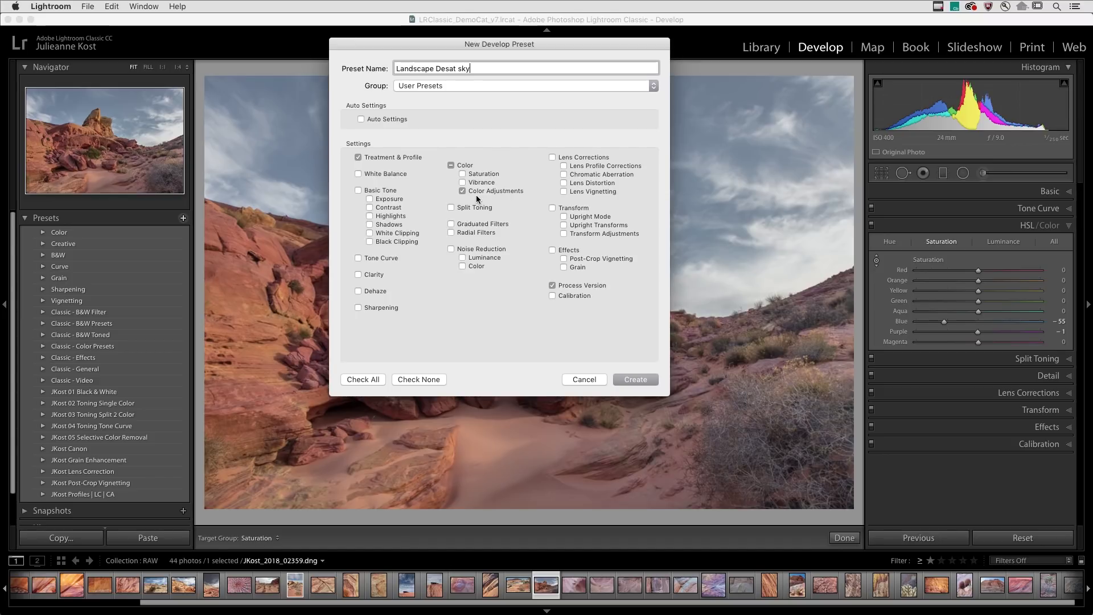
{"action": "left_click", "coordinate": [634, 379]}
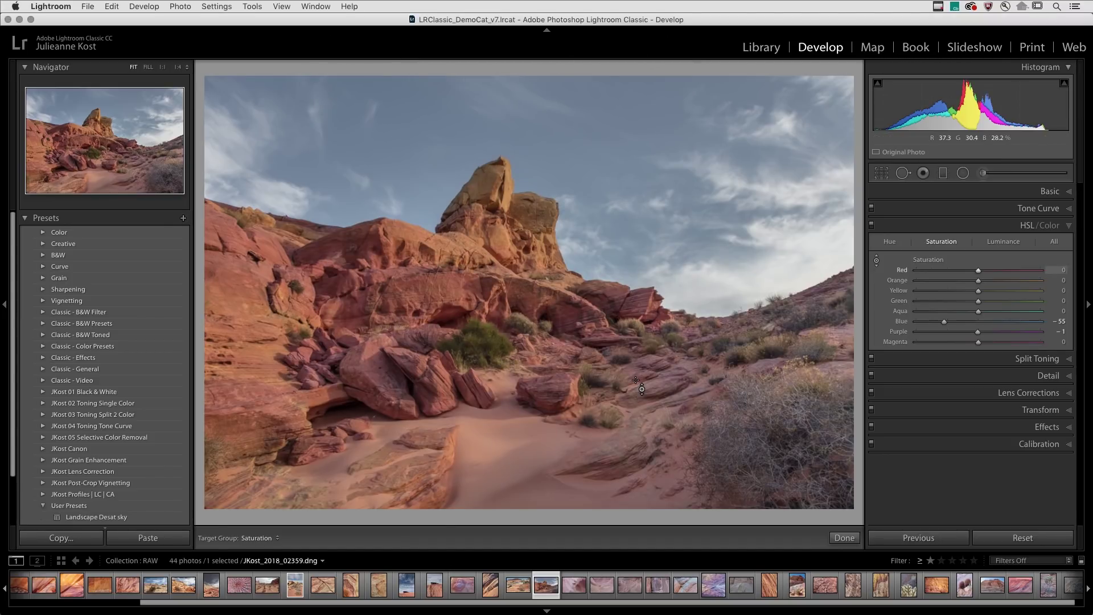
- Apply the Landscape Desat sky user preset to the neighbouring photo JKost_2018_02343.dng
{"action": "left_click", "coordinate": [518, 585]}
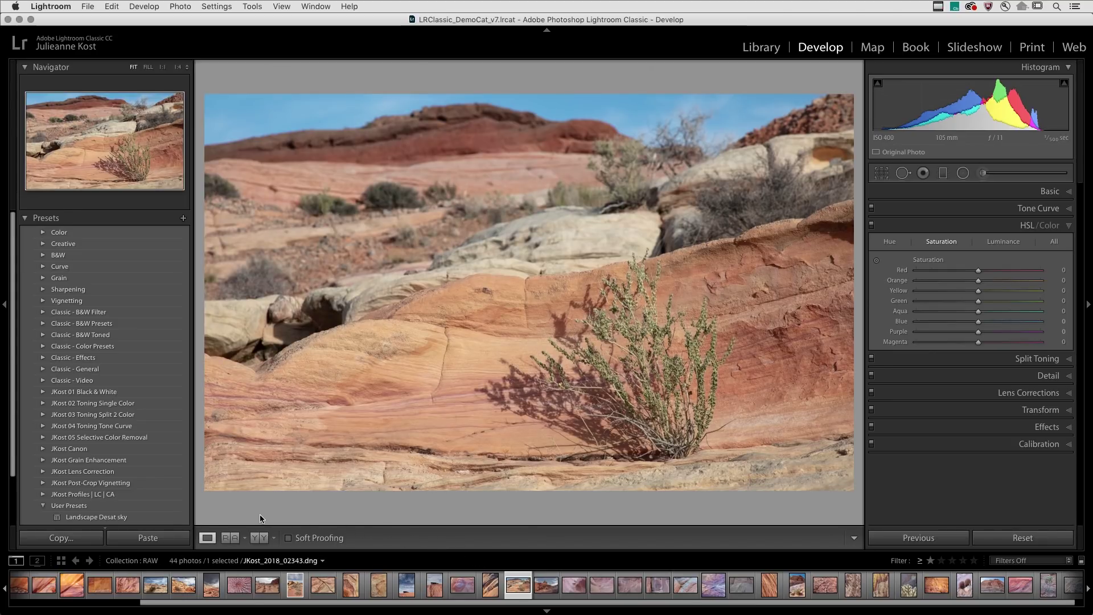
{"action": "left_click", "coordinate": [159, 519]}
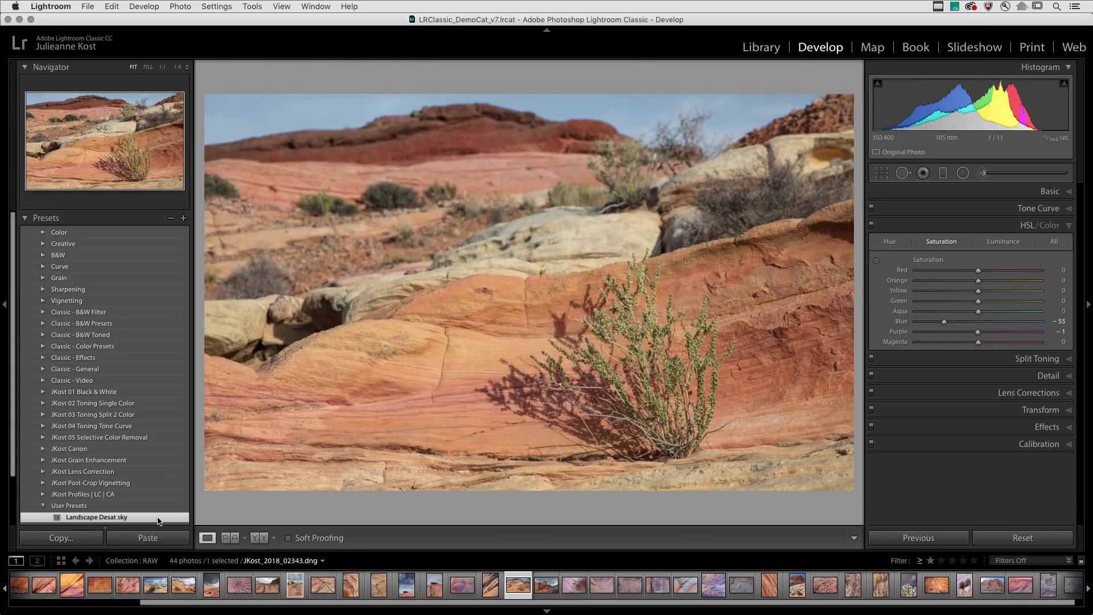